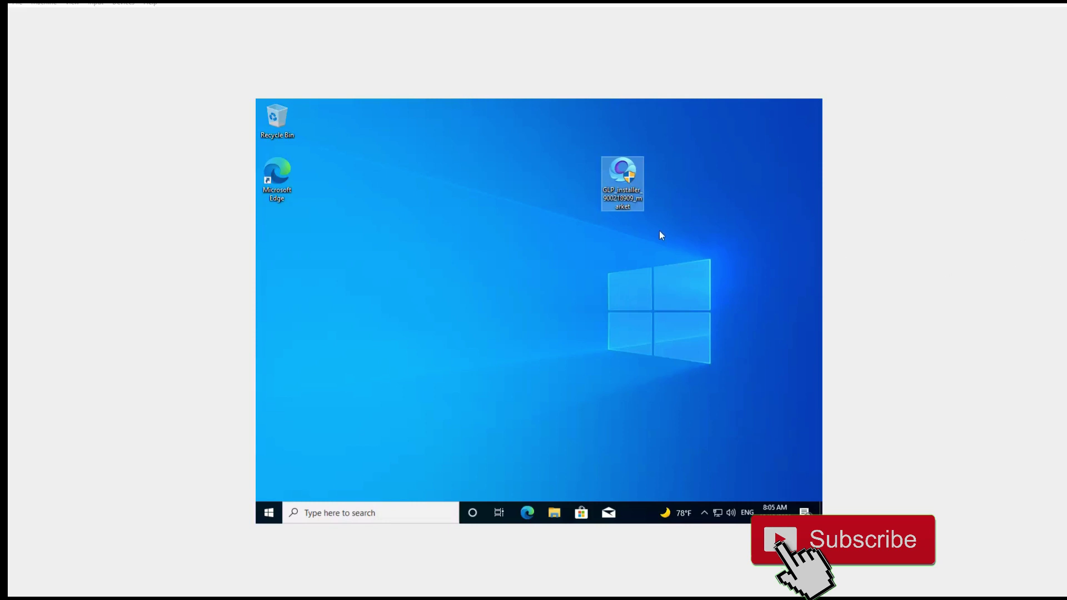
Install GameLoop to C:\Program Files\TxGameAssistant\ from the desktop installer and launch it
double_click(630, 177)
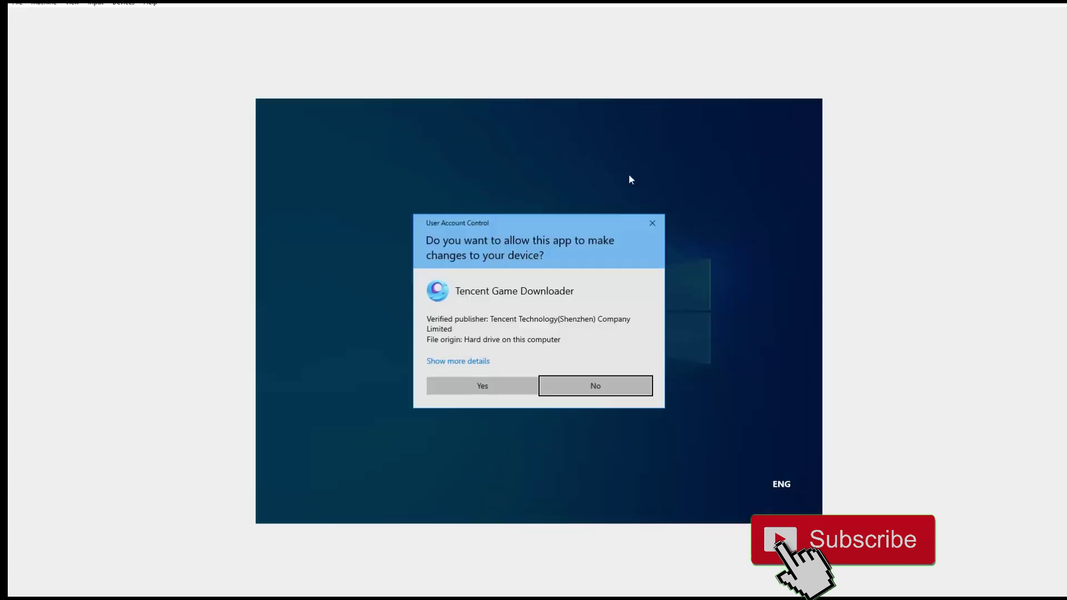
left_click(482, 385)
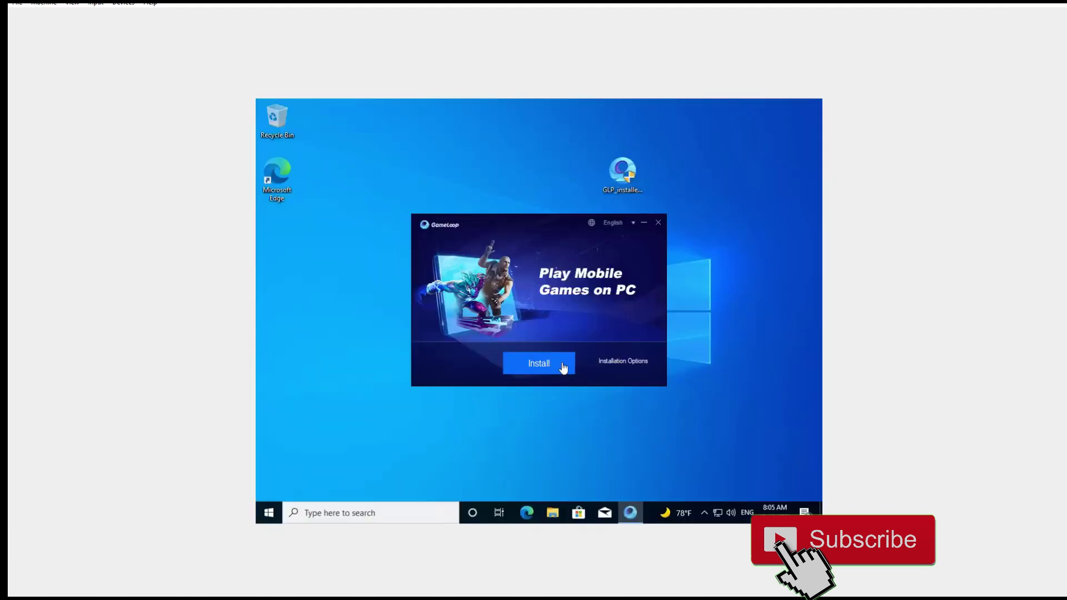
left_click(618, 362)
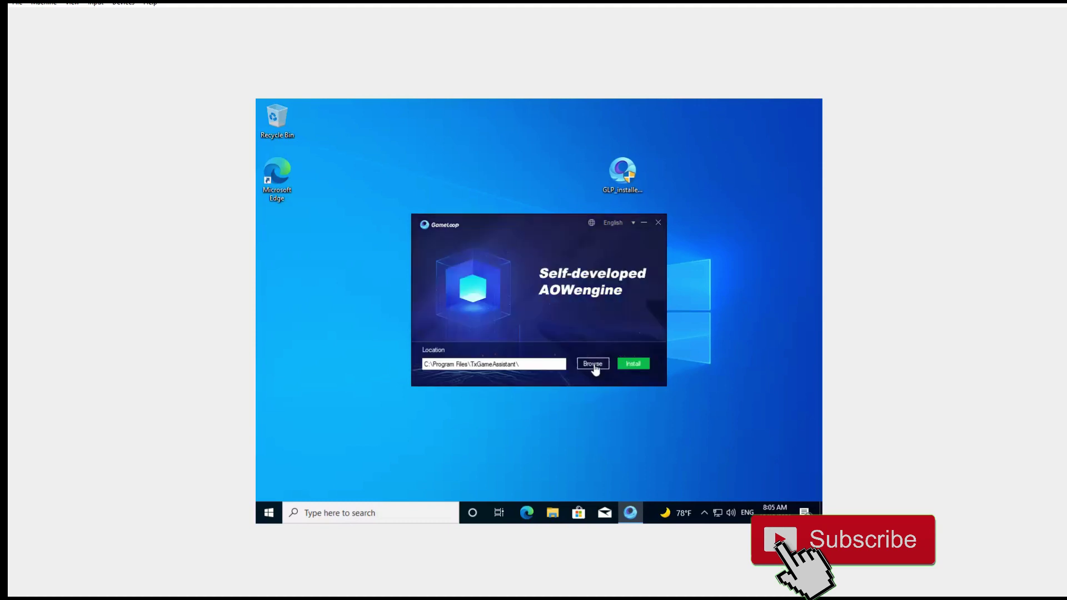
left_click(637, 369)
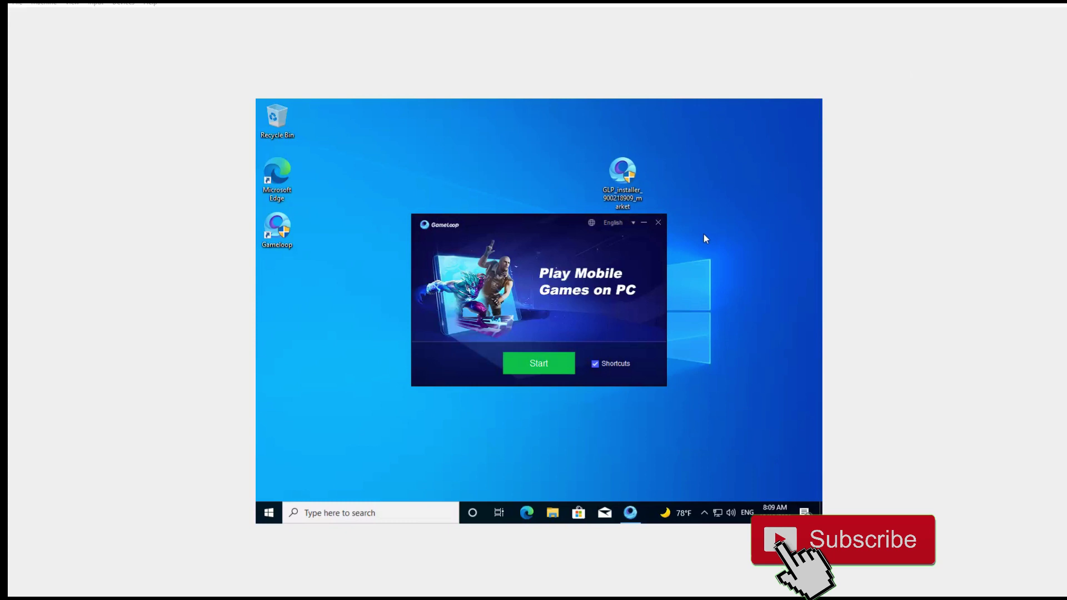
left_click(538, 368)
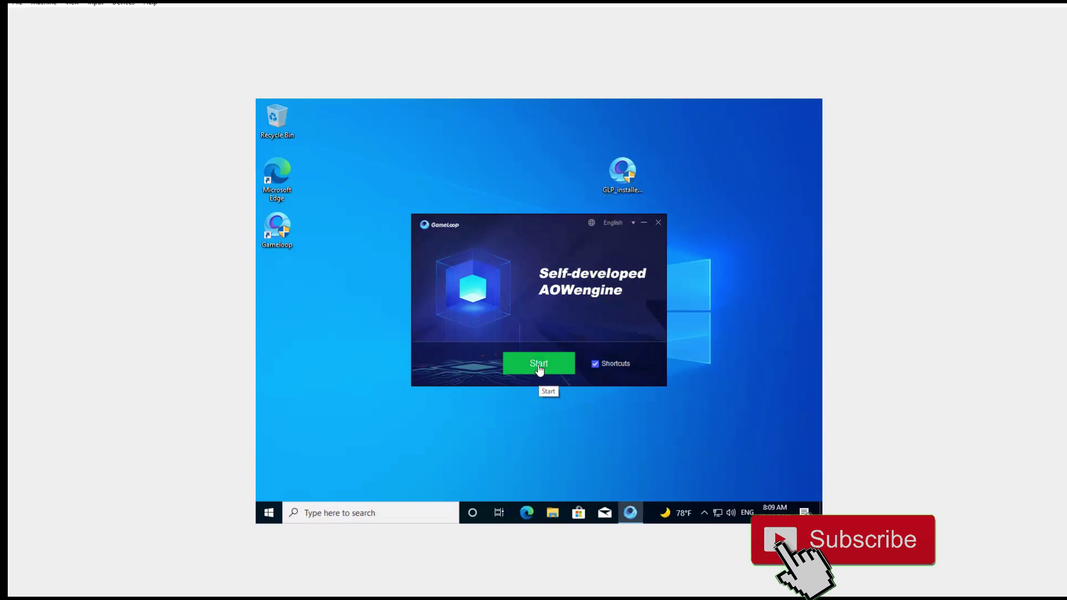
left_click(539, 365)
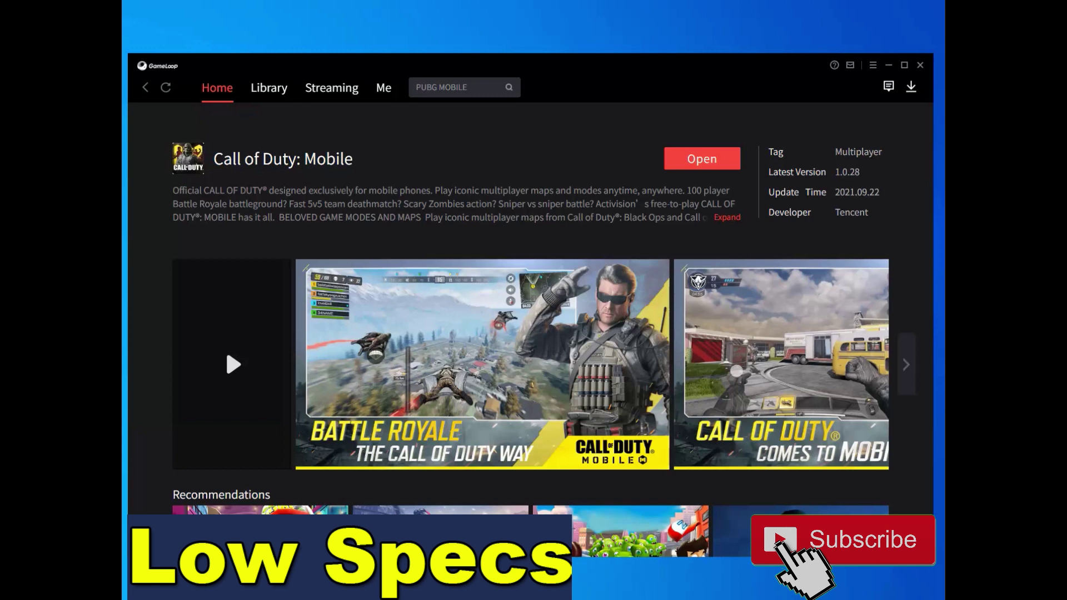
In GameLoop's Engine settings, turn off the rendering cache and set the screen rendering mode to DirectX+
left_click(873, 65)
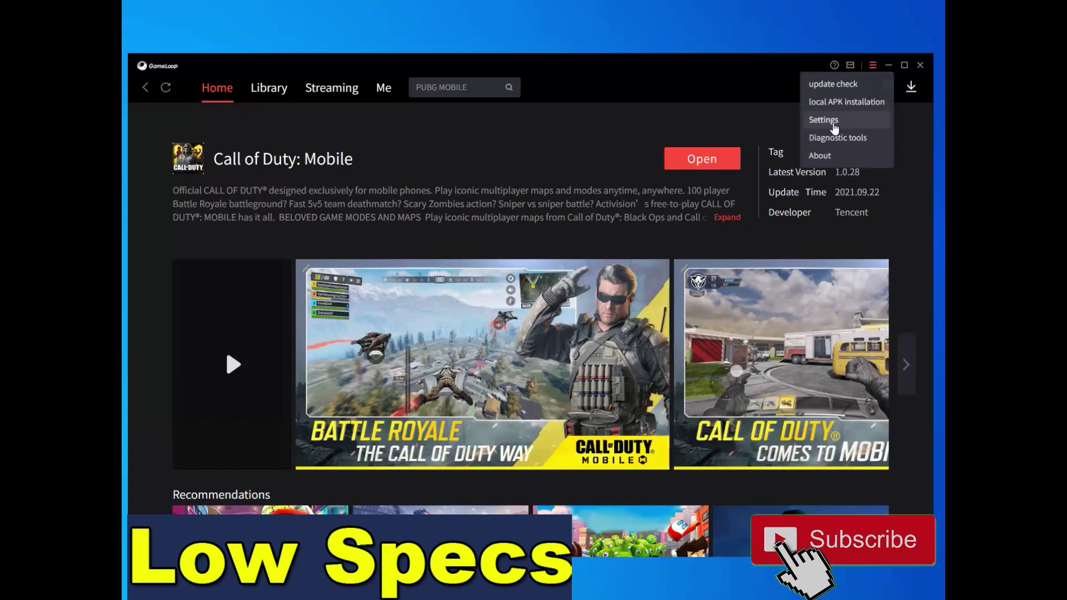
left_click(835, 123)
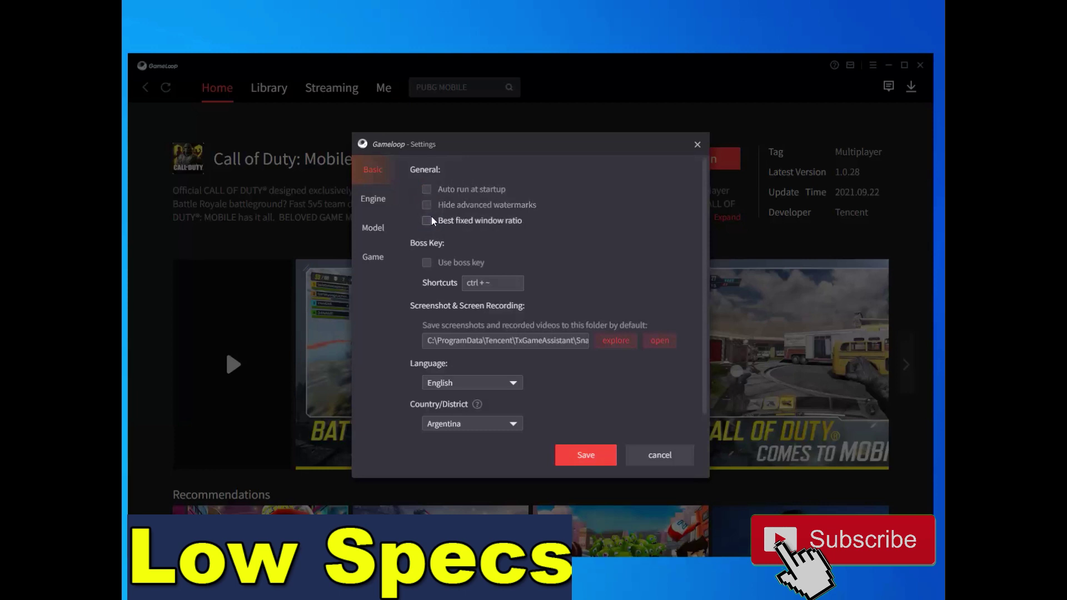
left_click(373, 201)
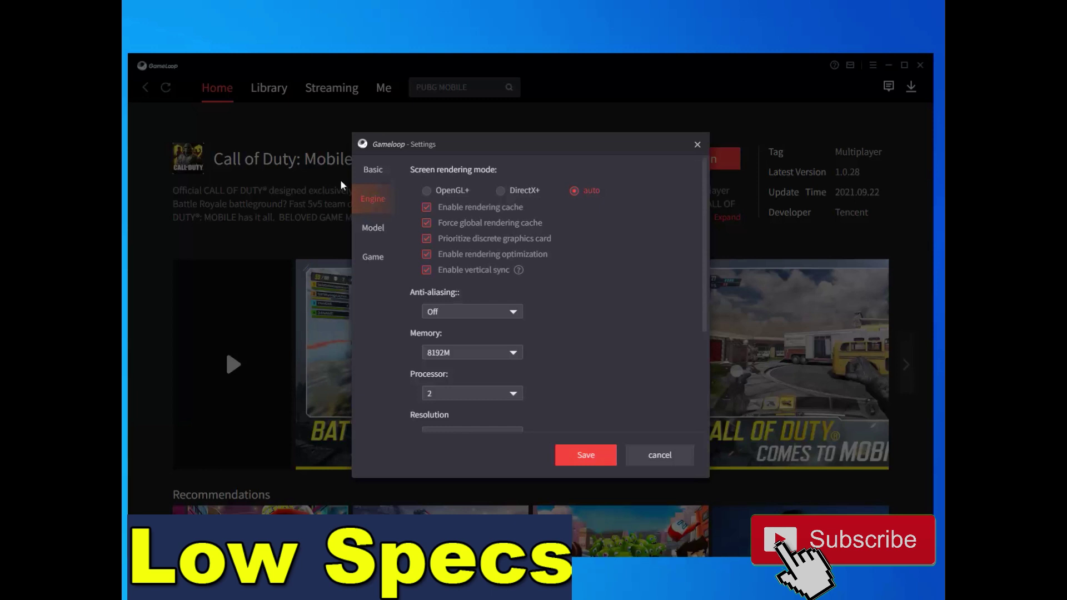
left_click(428, 210)
left_click(500, 190)
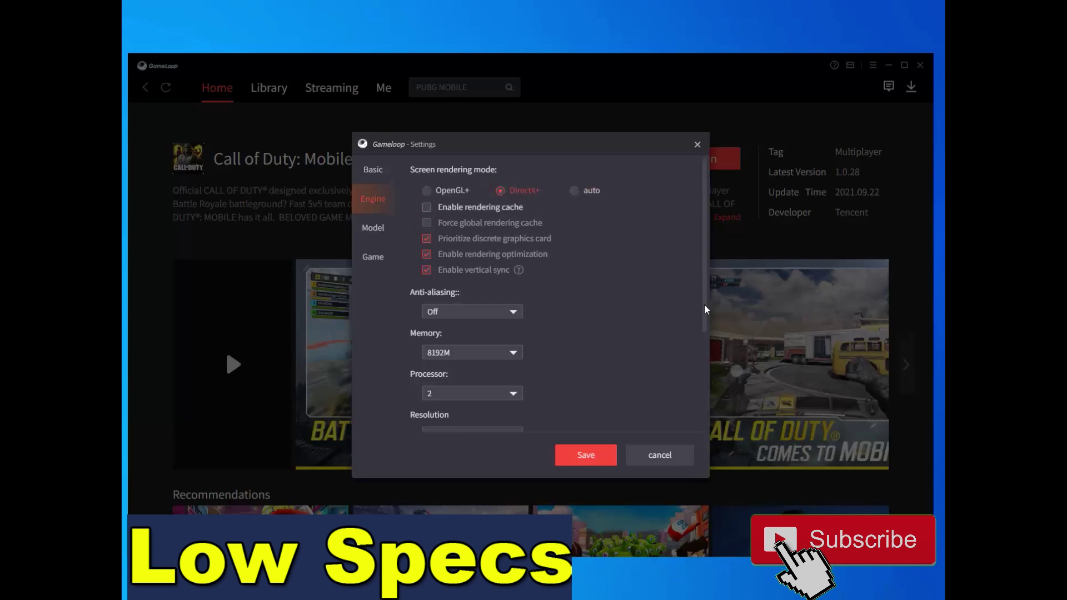
Set both the engine's memory and processor allocation to Automatic
left_click_drag(704, 309, 698, 405)
left_click(461, 244)
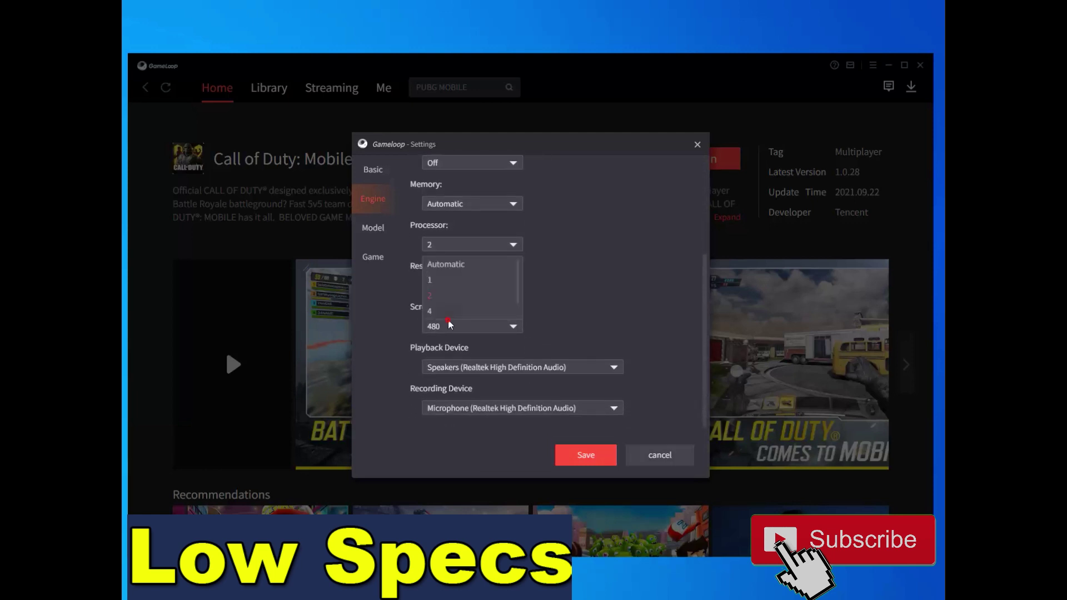
left_click(446, 264)
Set the engine's resolution to 1280x720 and the screen DPI to 120
left_click(472, 285)
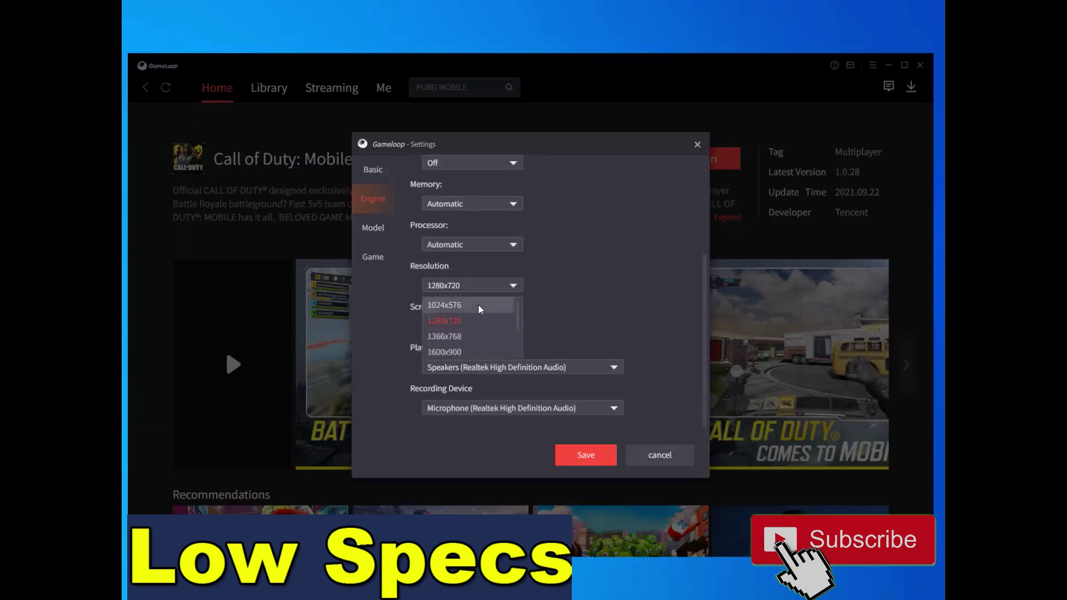
left_click(602, 288)
left_click(472, 285)
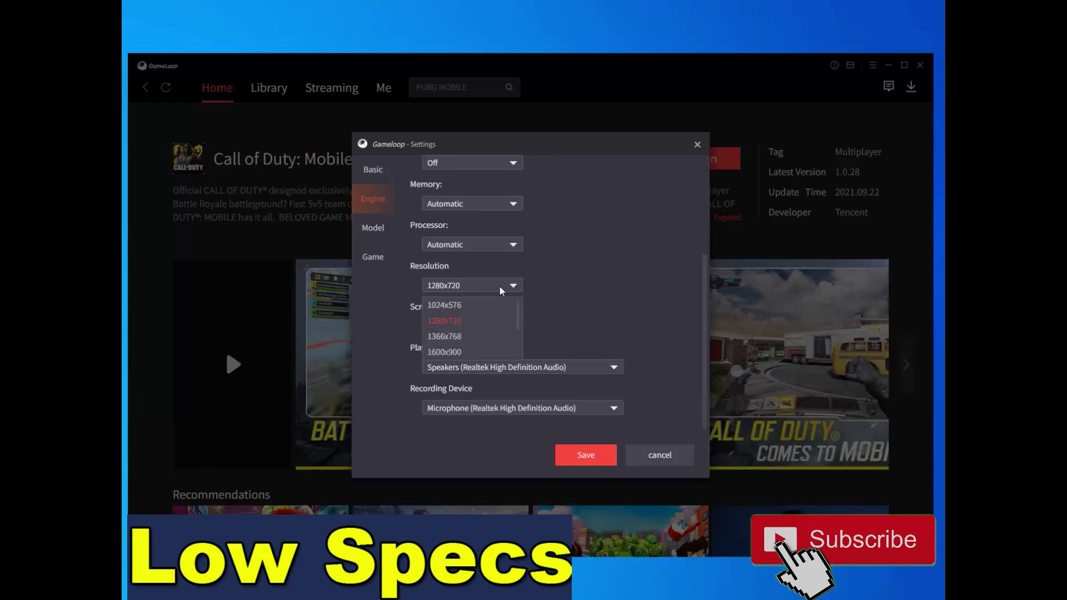
left_click(566, 285)
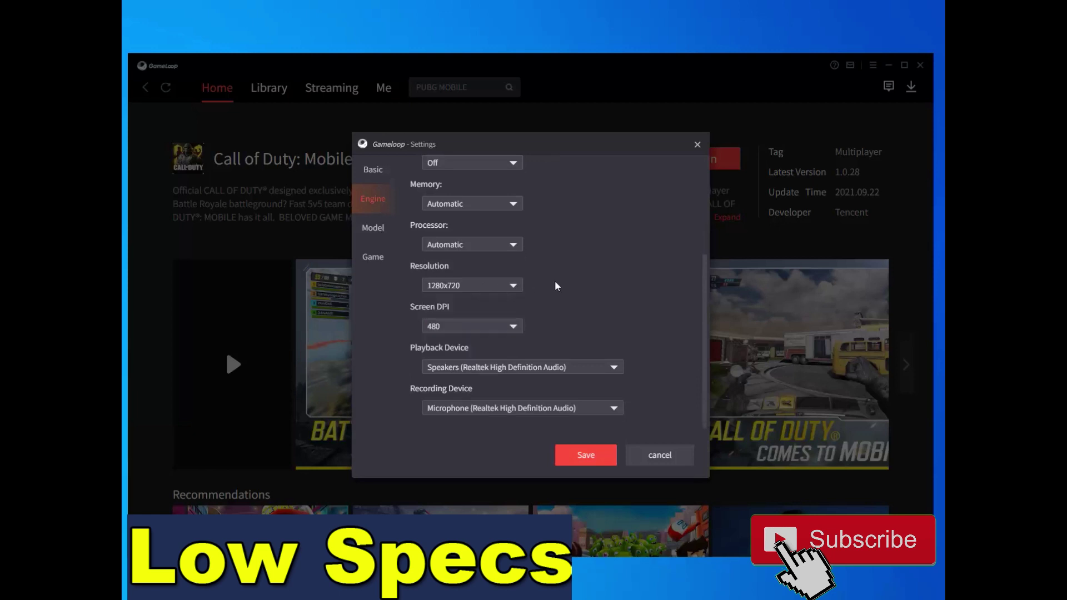
left_click(514, 284)
left_click(542, 297)
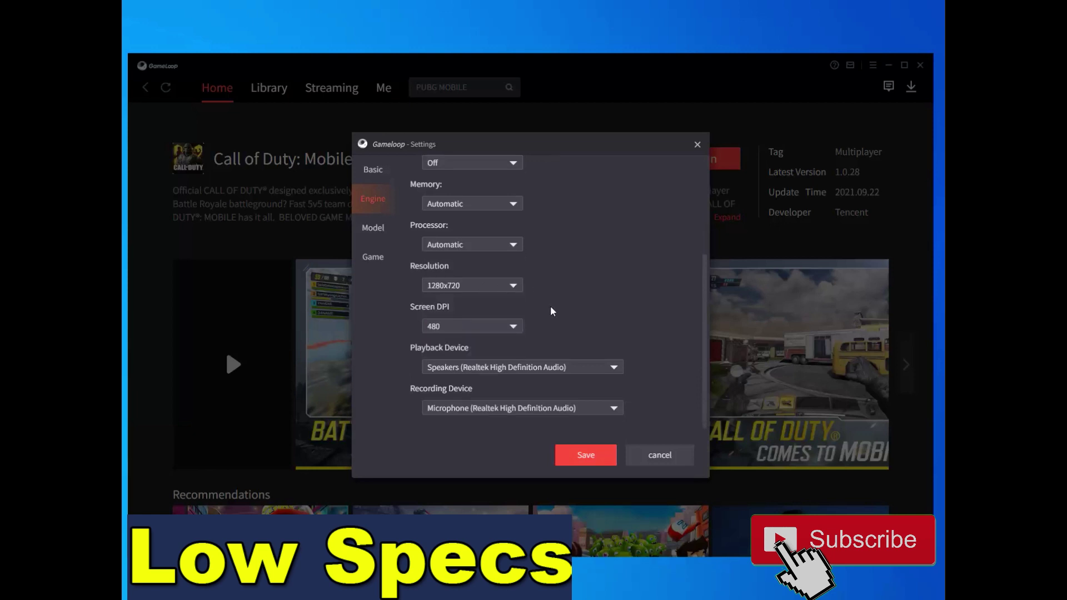
left_click(497, 327)
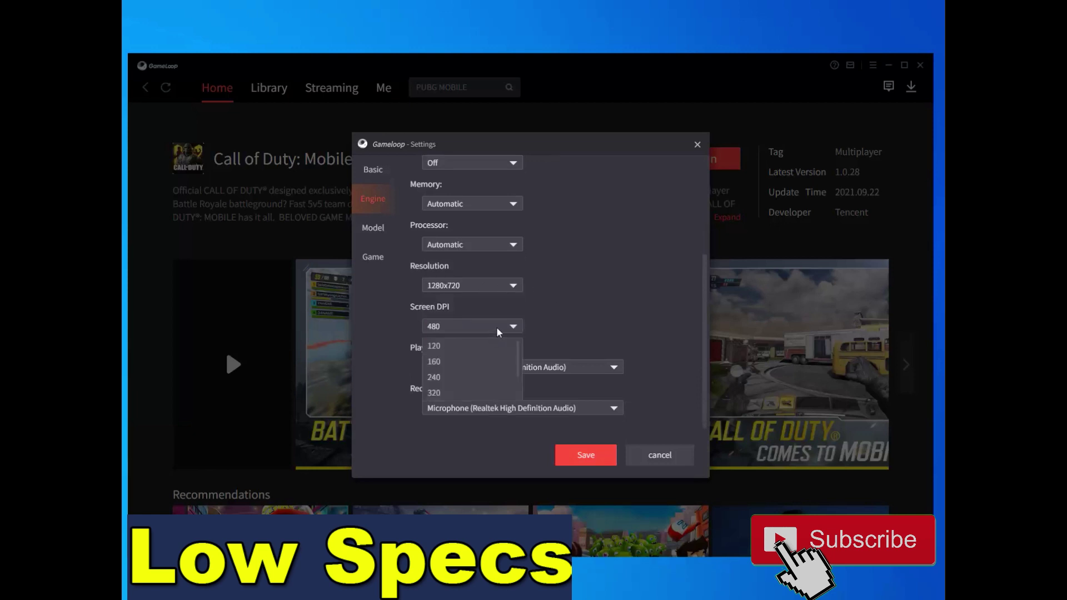
left_click(446, 345)
Review the engine's rendering, anti-aliasing, memory, processor, resolution and playback device options
left_click(456, 245)
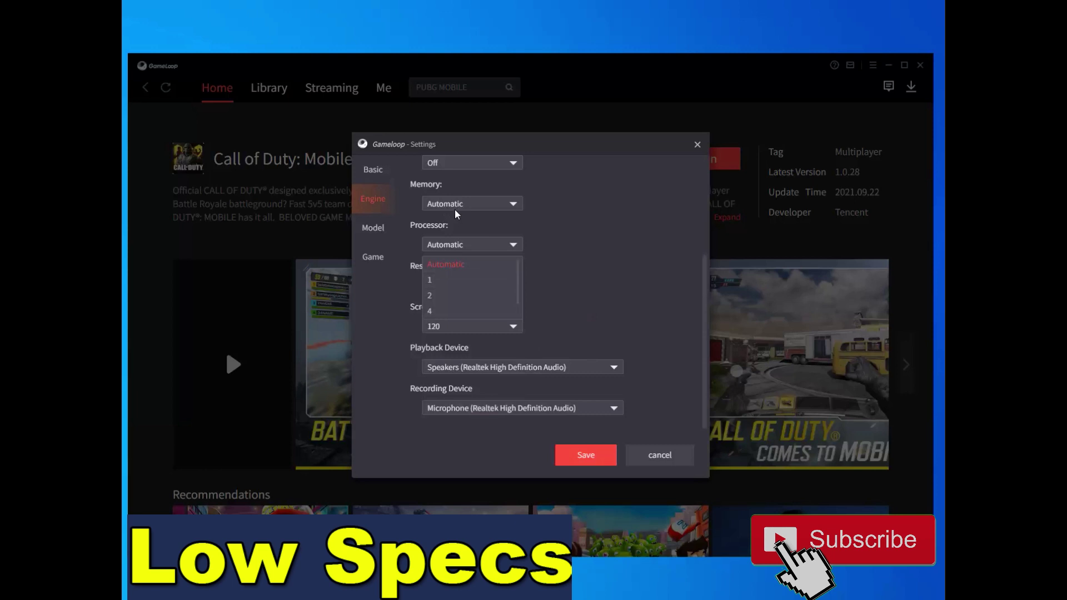
left_click(701, 332)
scroll(702, 319, "up", 4)
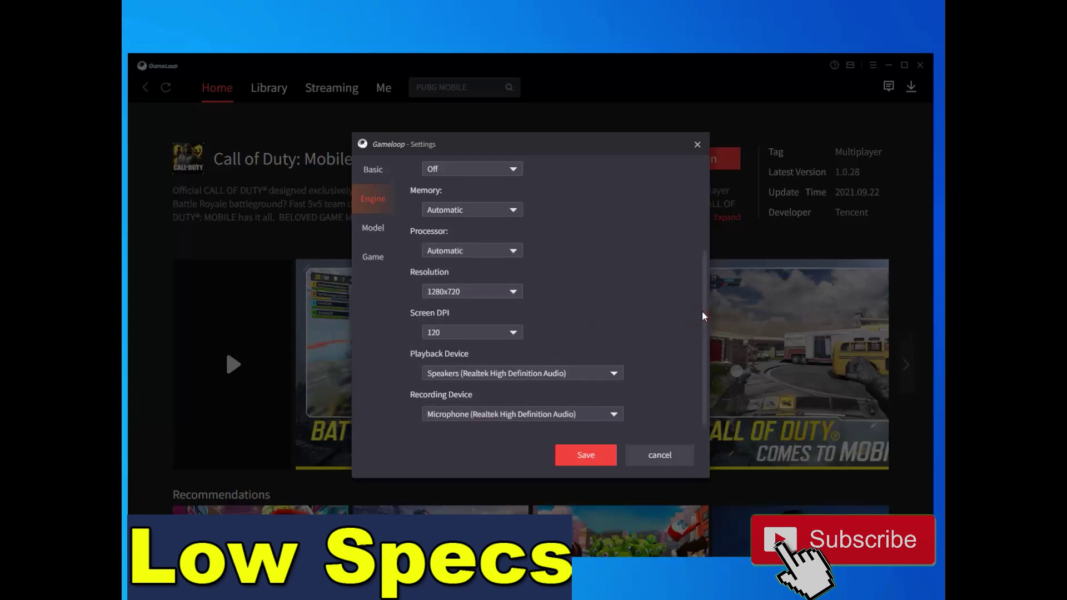
scroll(708, 190, "up", 2)
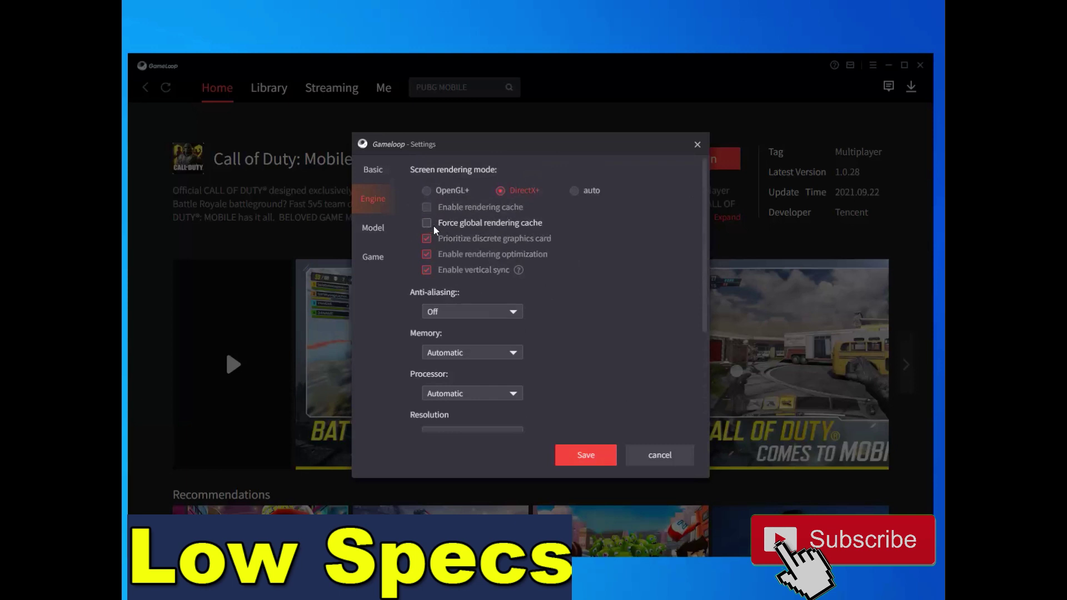
left_click(448, 312)
left_click(433, 311)
left_click(483, 312)
left_click(491, 312)
left_click(500, 352)
left_click(500, 352)
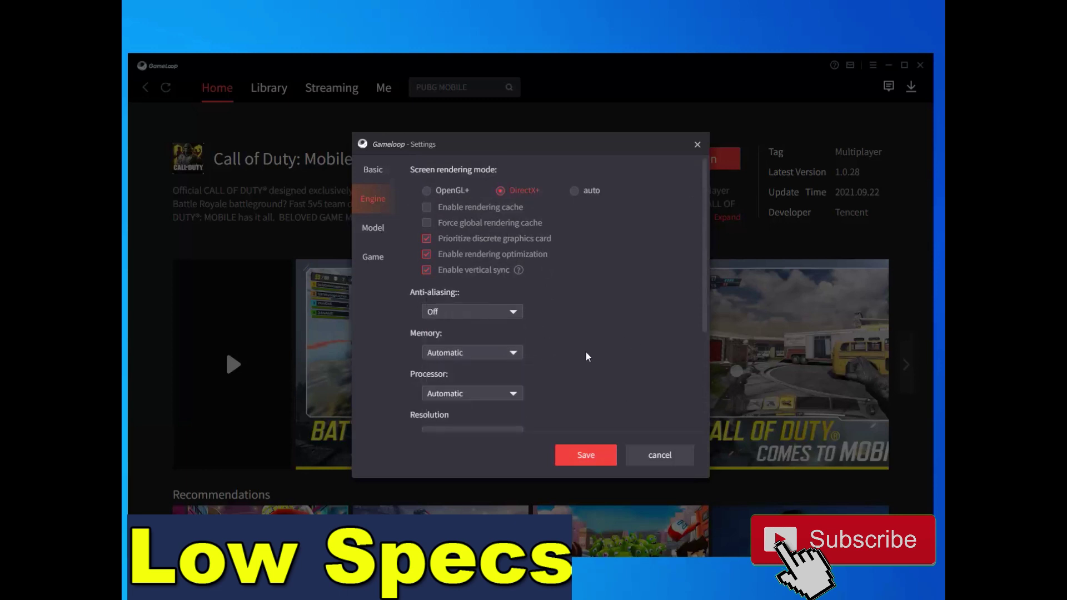
left_click(514, 388)
left_click(492, 398)
left_click_drag(704, 306, 704, 385)
left_click(613, 380)
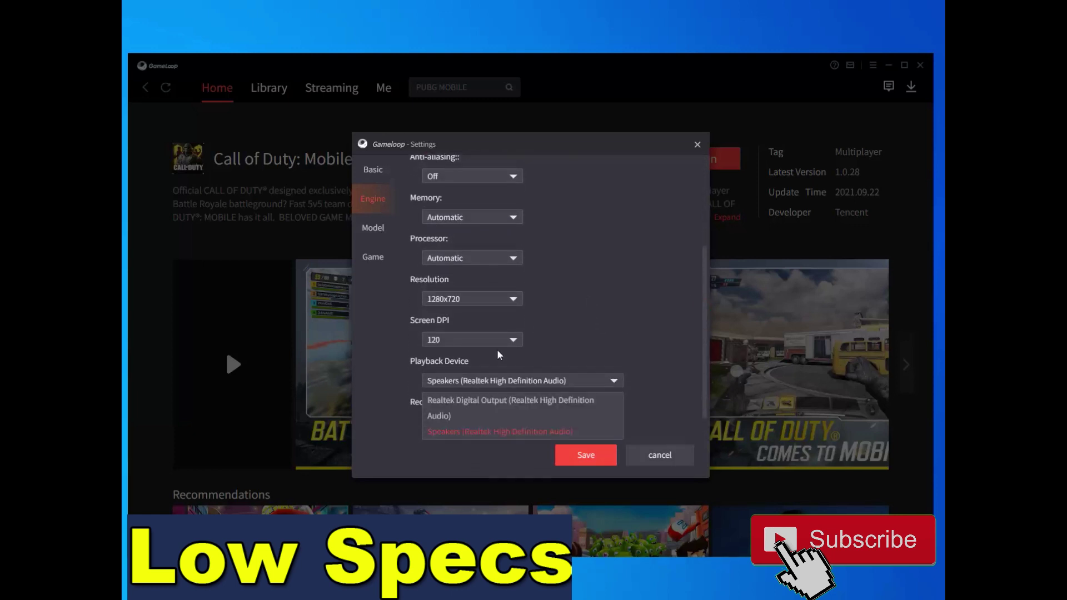
left_click(448, 298)
left_click(466, 301)
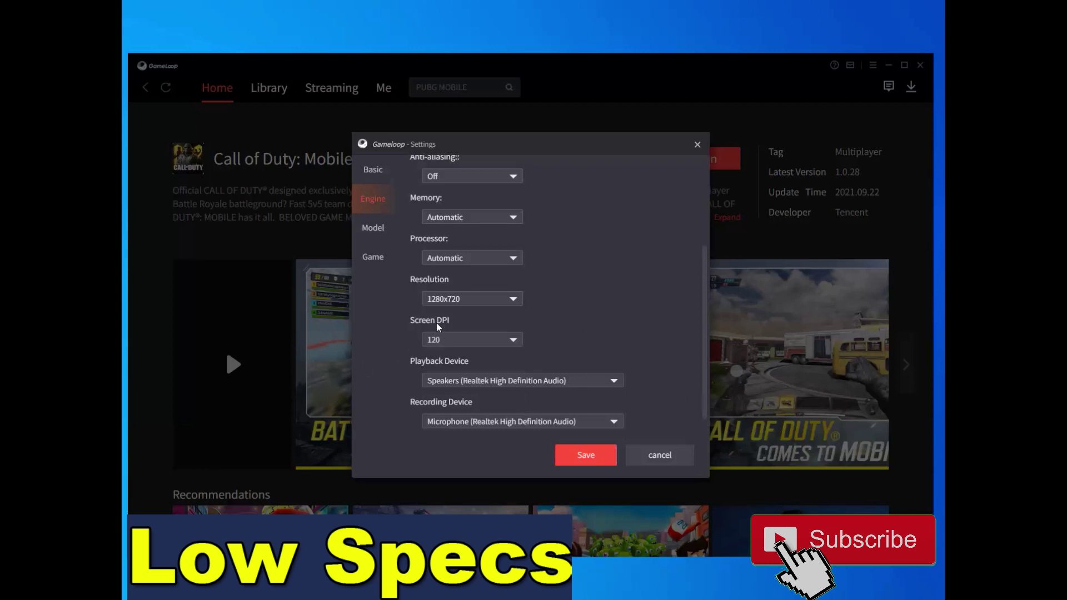
Set the custom mobile phone model to ROG 2 (Support some games at 90 FPS)
left_click(374, 231)
left_click(468, 211)
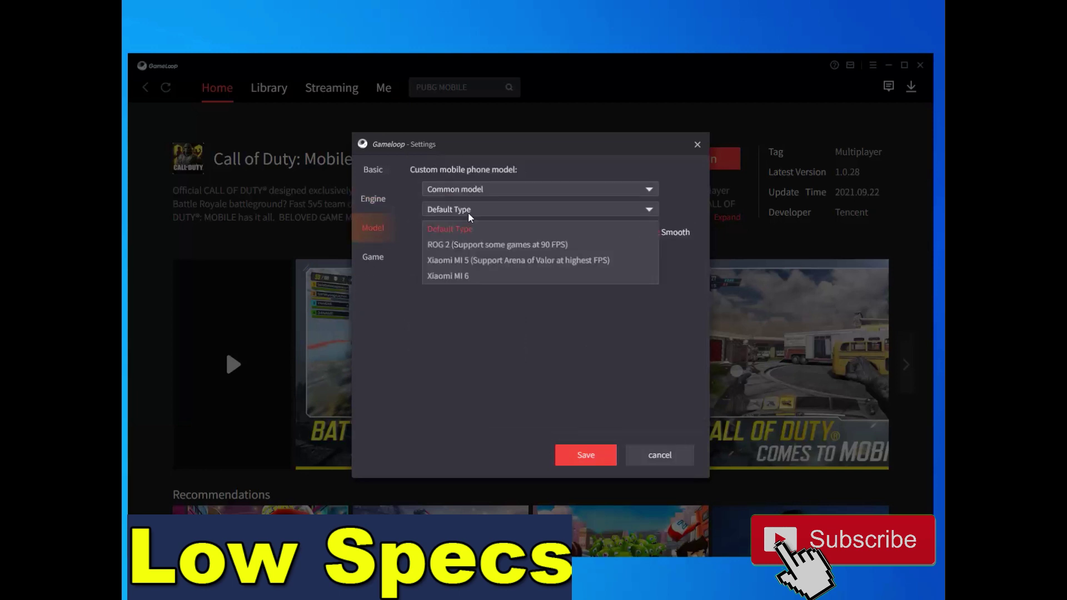
left_click(449, 244)
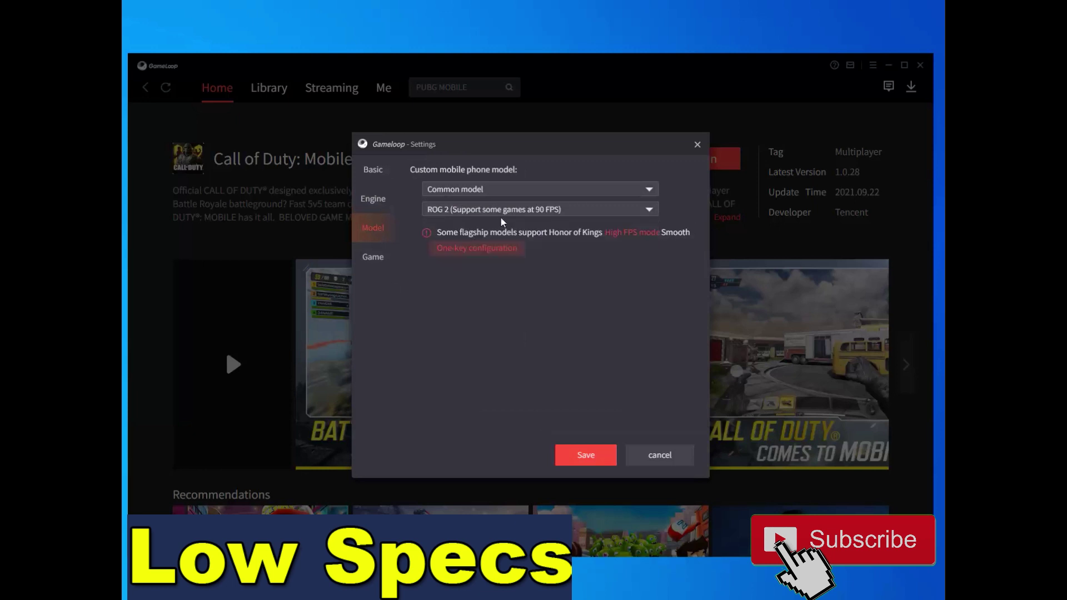
left_click(454, 212)
left_click(430, 211)
Use SD 720P definition and Smooth graphics quality for Call Of Duty:Mobile, then save and close the settings
left_click(379, 261)
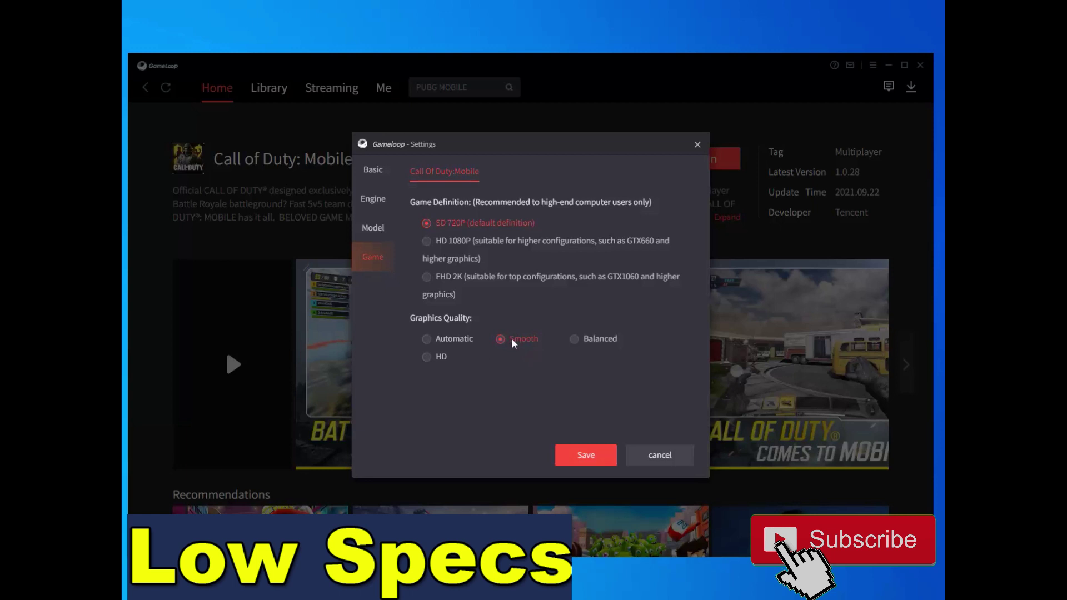
left_click(585, 458)
left_click(696, 147)
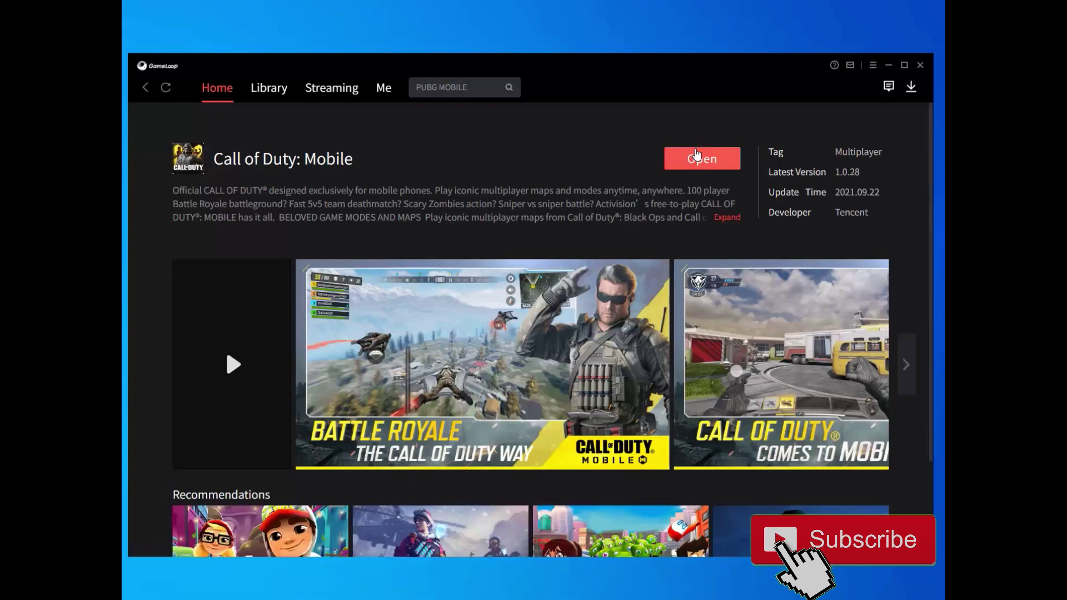
Reopen the GameLoop settings and set the engine's screen rendering mode to auto
left_click(873, 66)
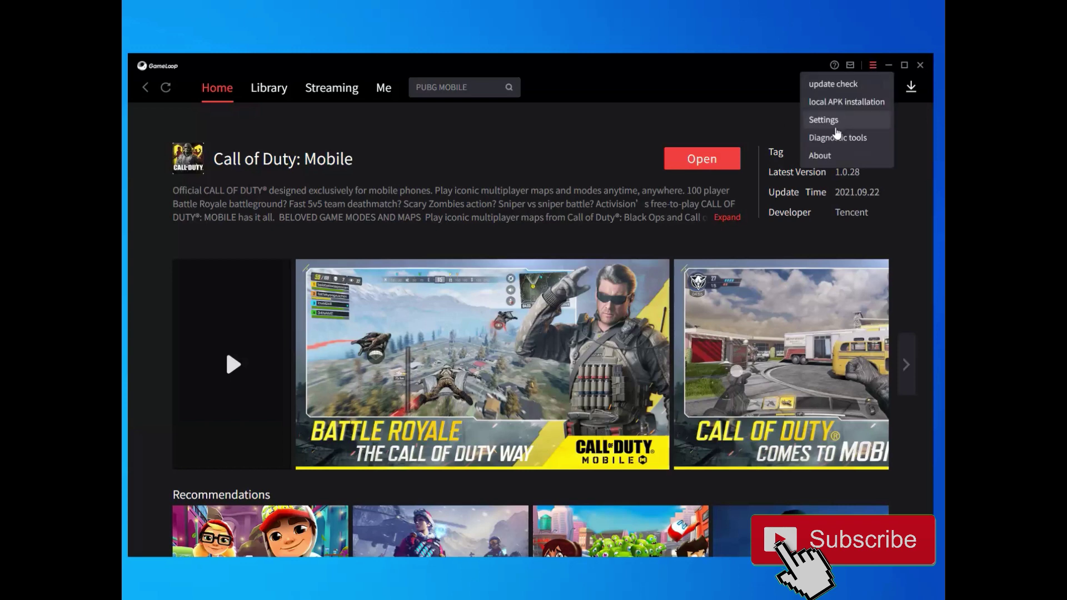
left_click(829, 120)
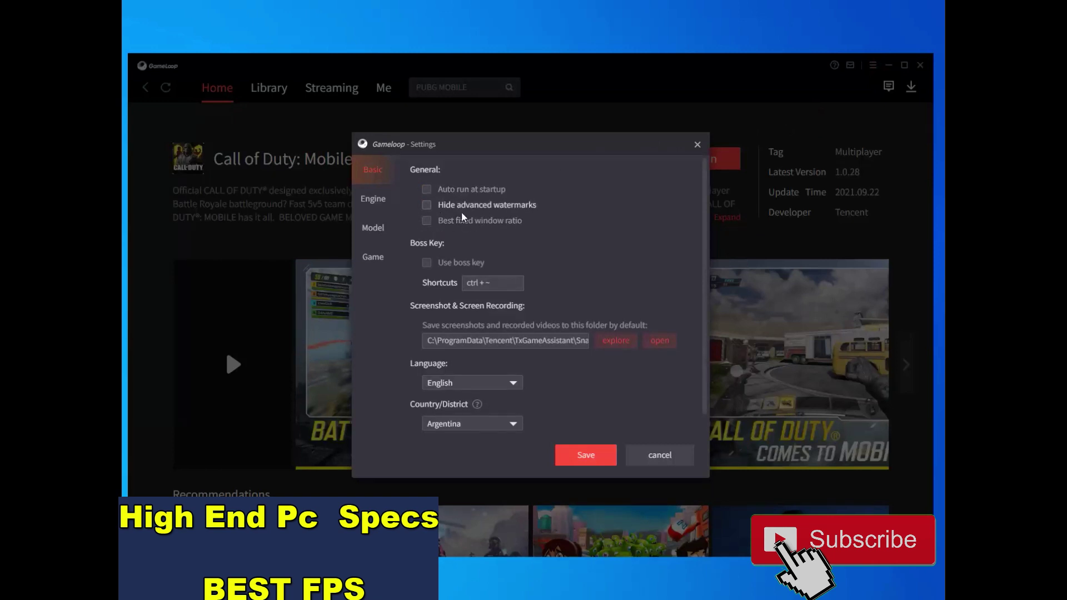
left_click(373, 201)
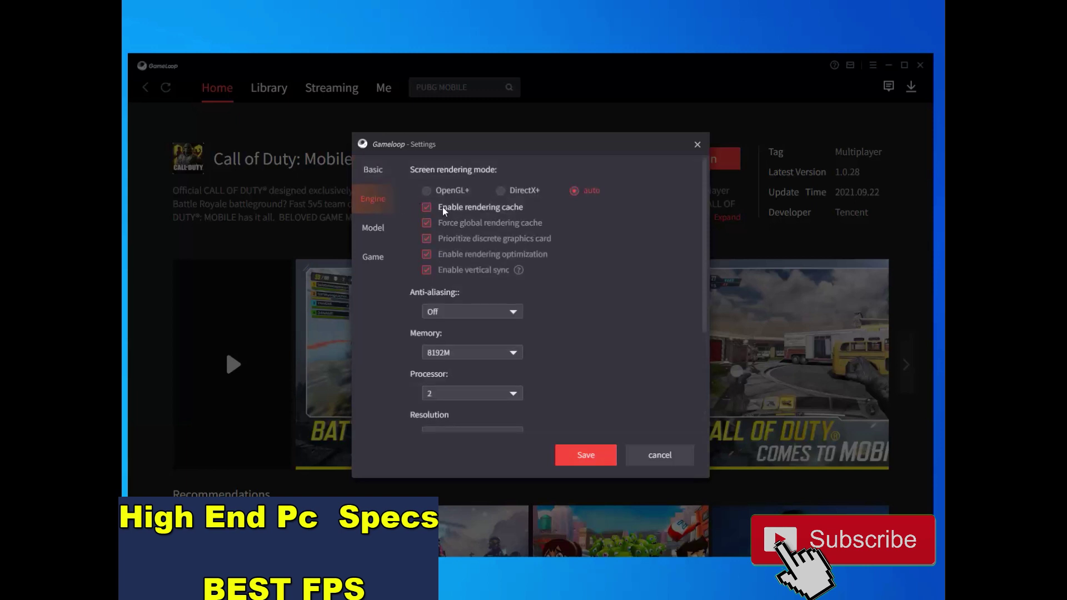
left_click(500, 192)
left_click(578, 192)
Examine the memory and processor options in the Engine settings, along with the resolution and screen DPI
left_click(449, 354)
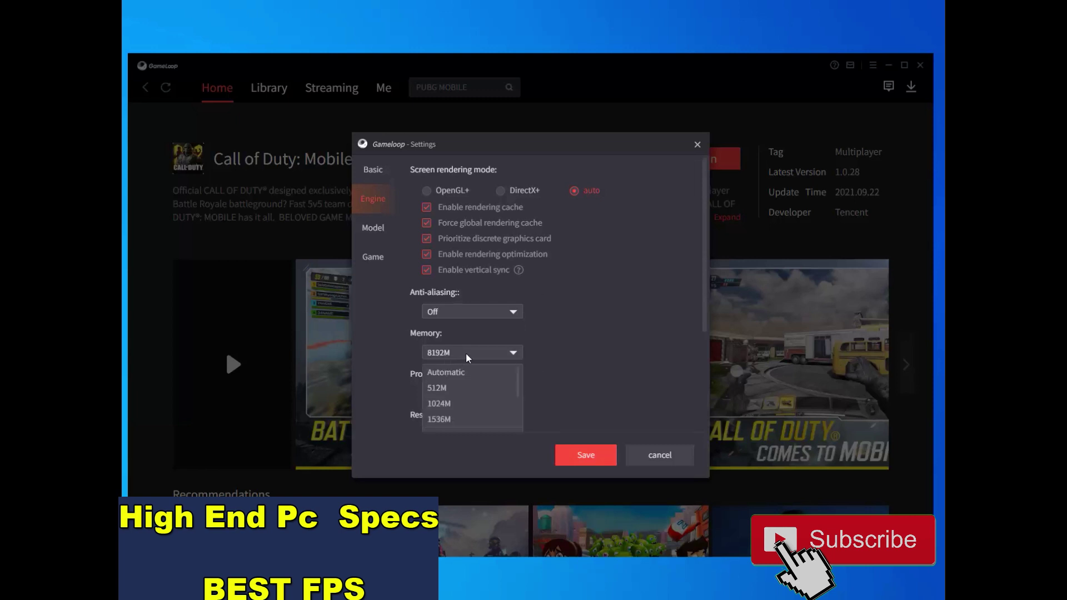
left_click(466, 353)
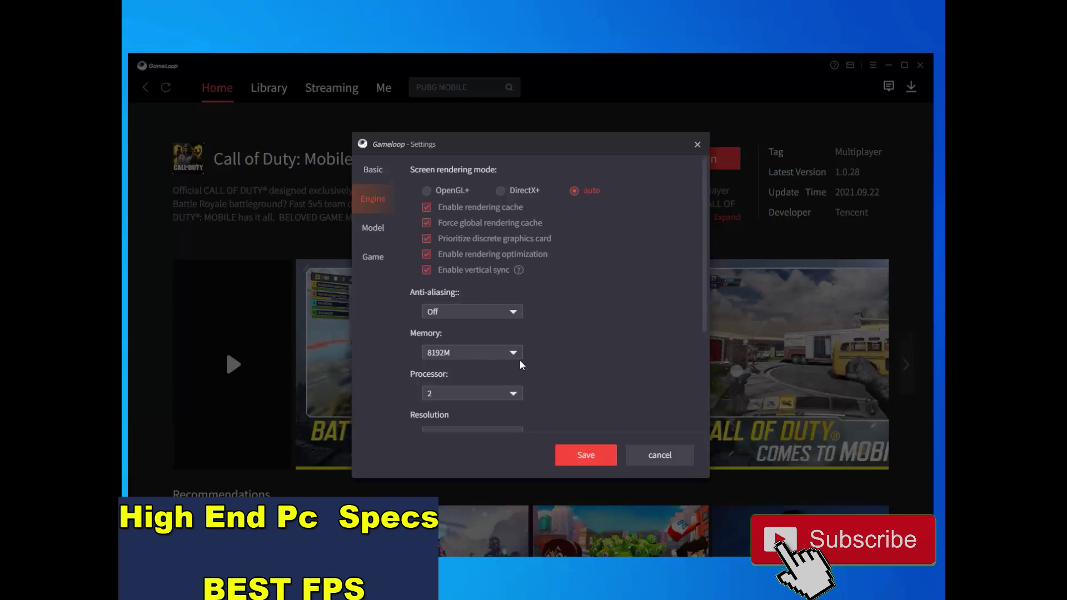
left_click(442, 356)
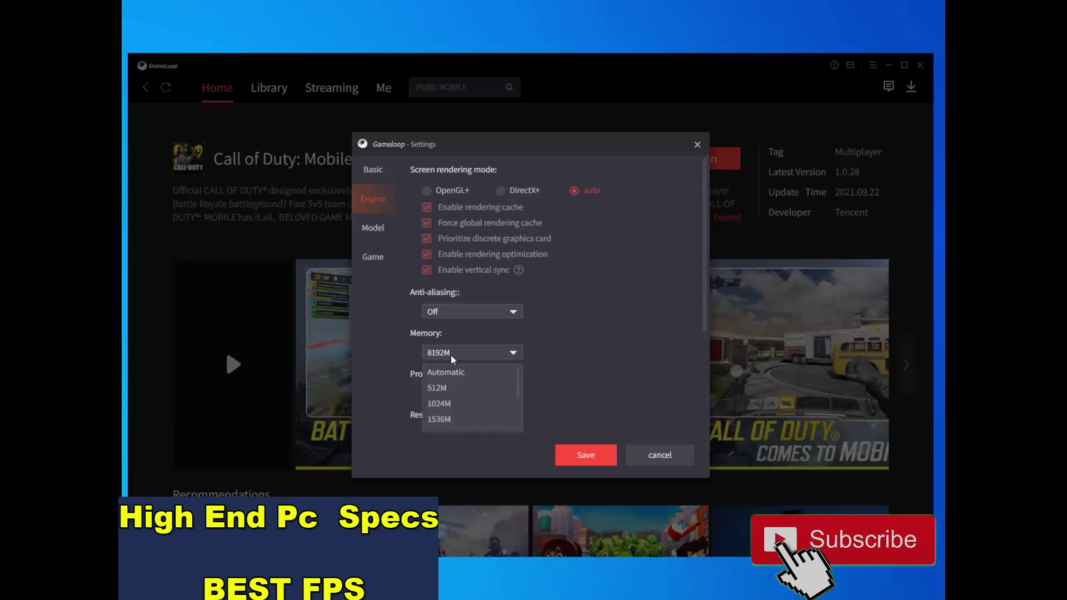
left_click(451, 355)
left_click(518, 351)
left_click(521, 353)
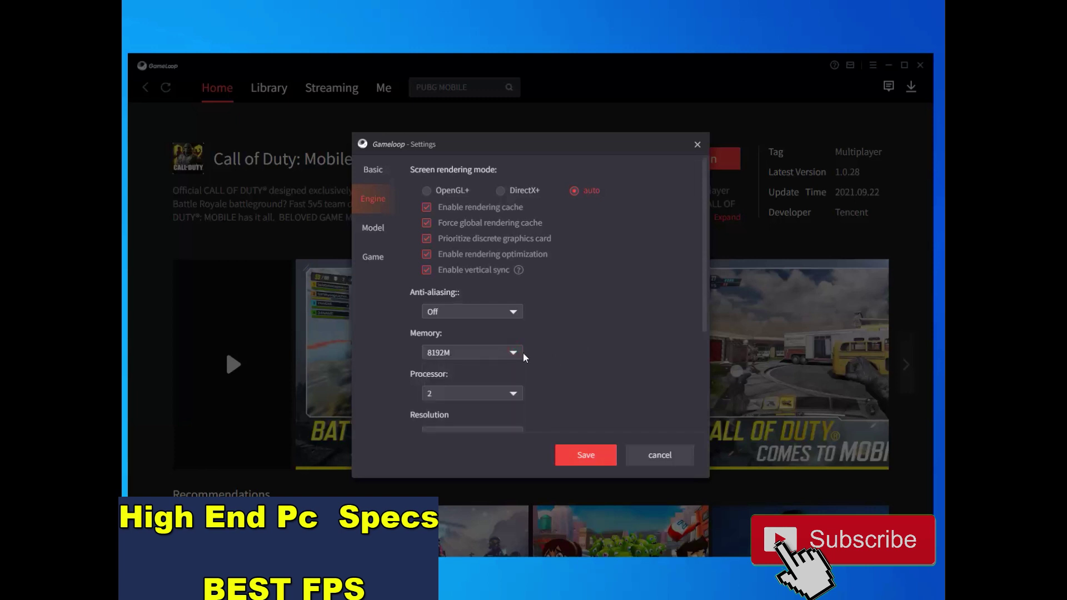
left_click(516, 351)
left_click(611, 347)
left_click_drag(708, 275, 701, 347)
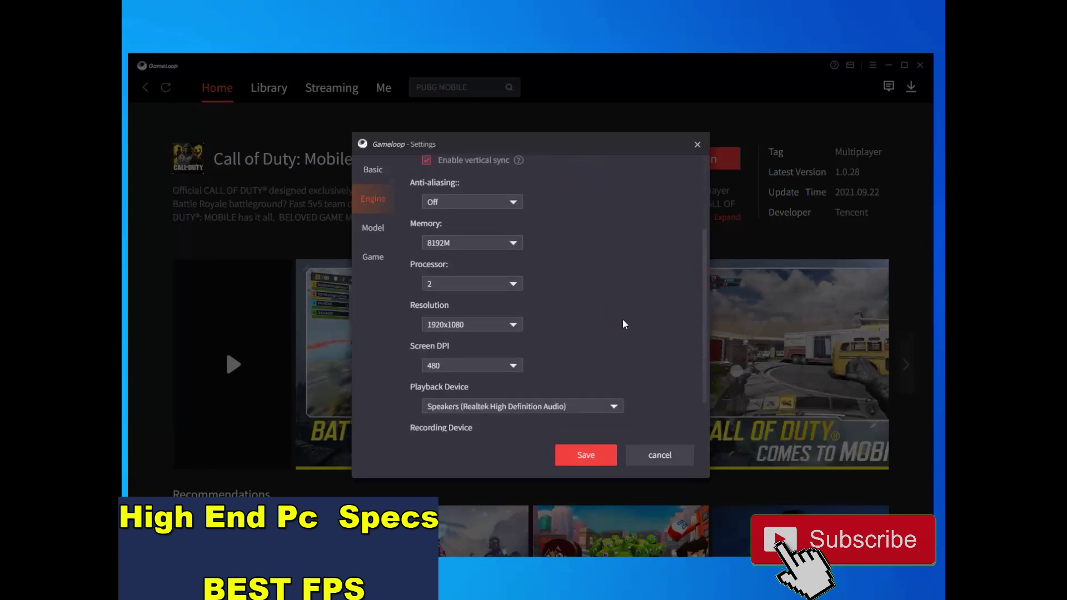
left_click(513, 284)
left_click(560, 285)
Check the CPU's core and logical processor details in Task Manager, and return to the GameLoop settings
key("ctrl+shift+Escape")
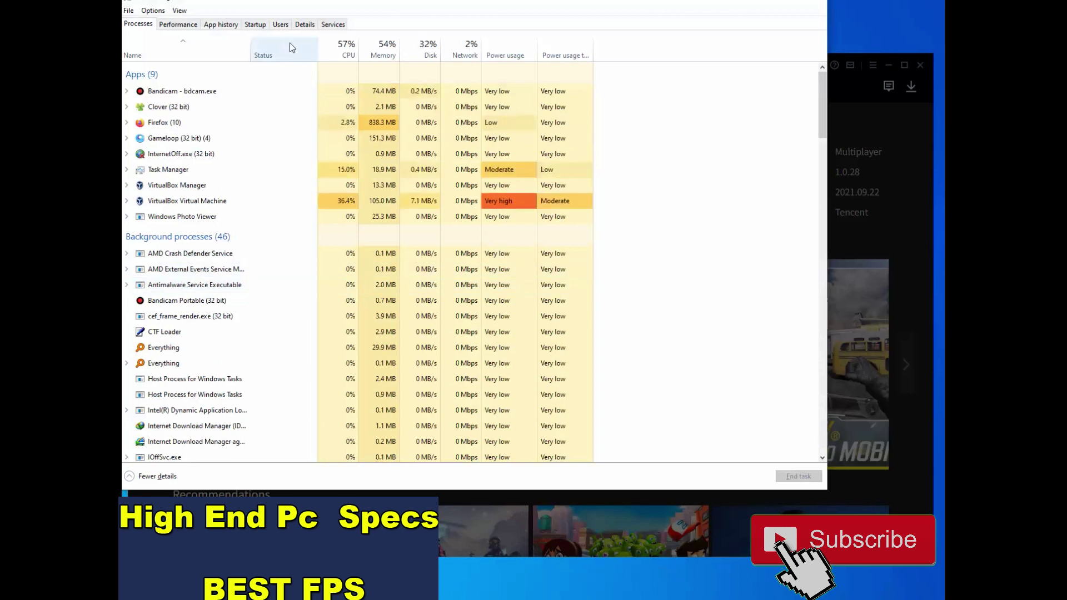
left_click(178, 24)
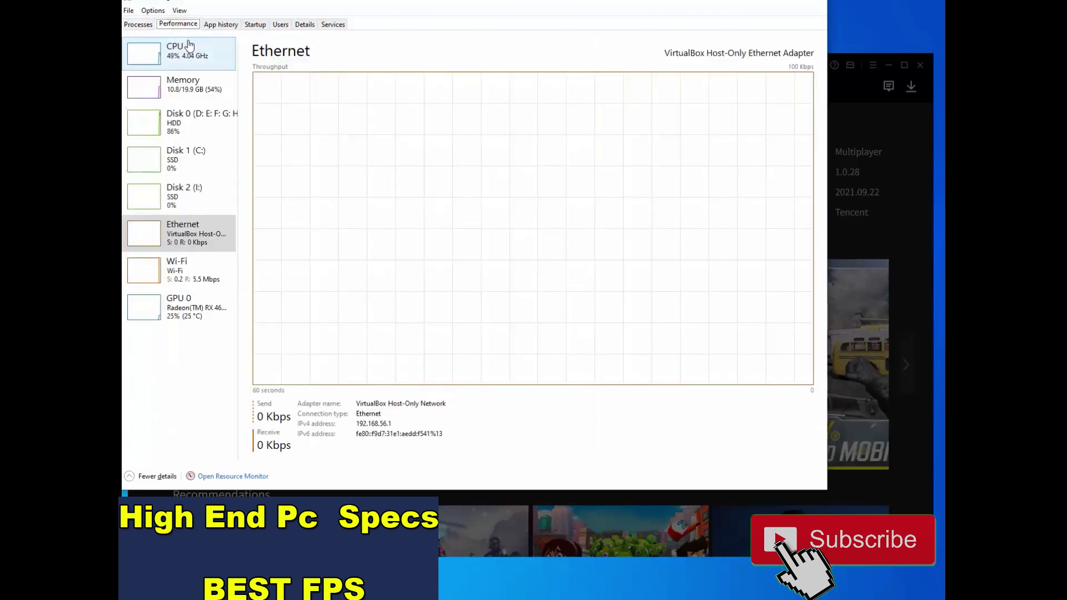
left_click(188, 47)
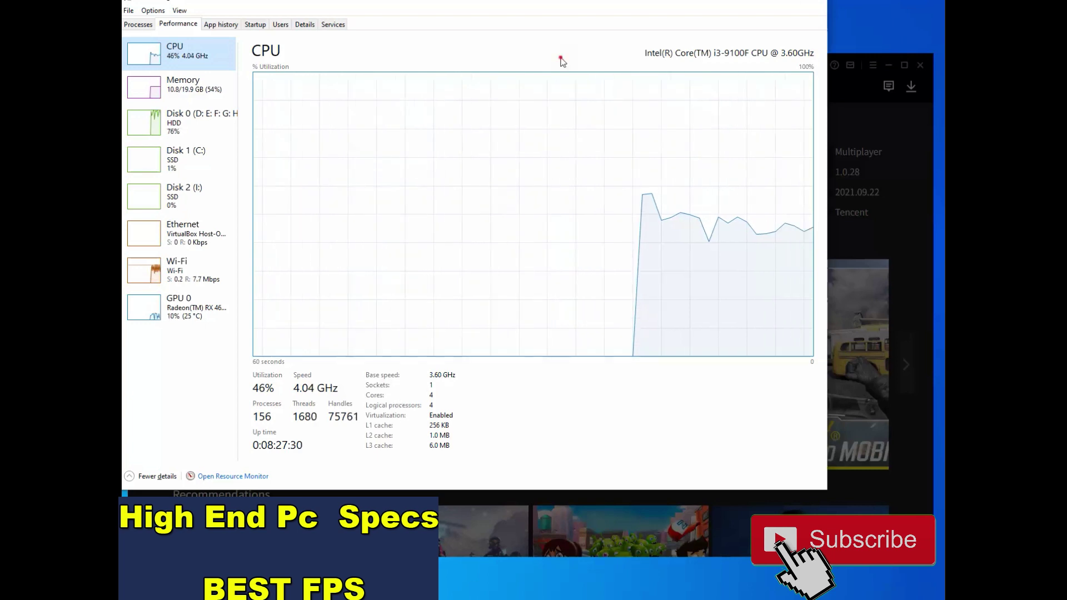
left_click(868, 239)
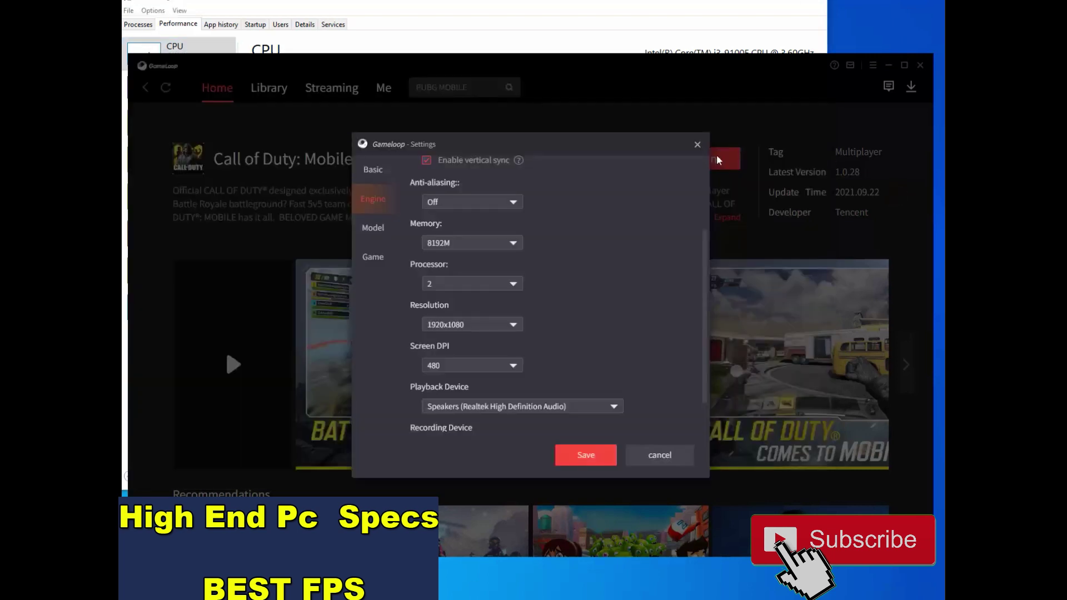
Review the engine's processor options and choose 2
left_click(452, 284)
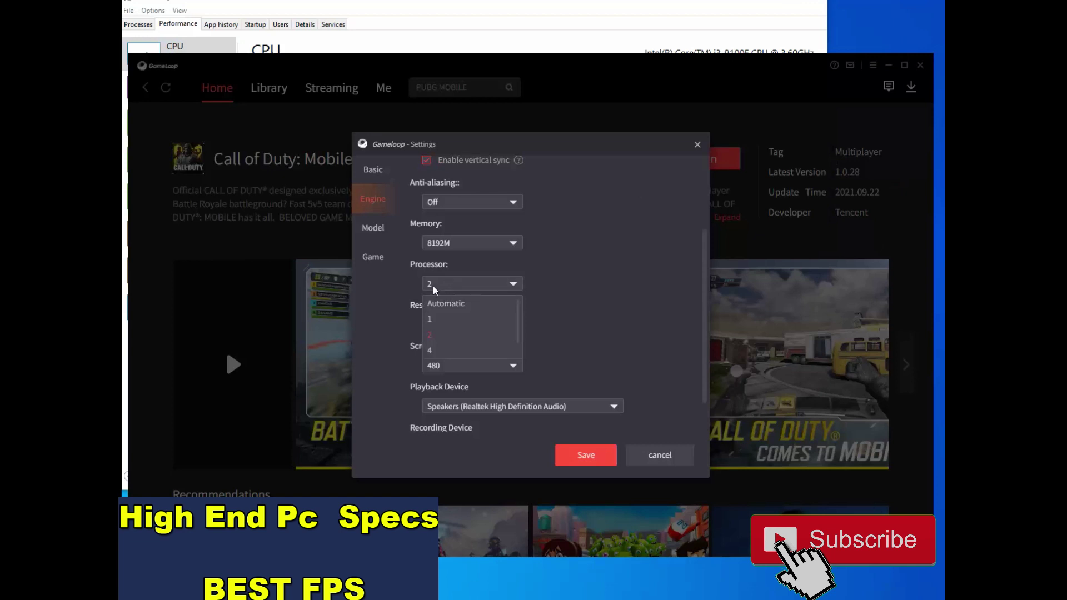
left_click(418, 356)
left_click(460, 287)
left_click(409, 357)
left_click(447, 285)
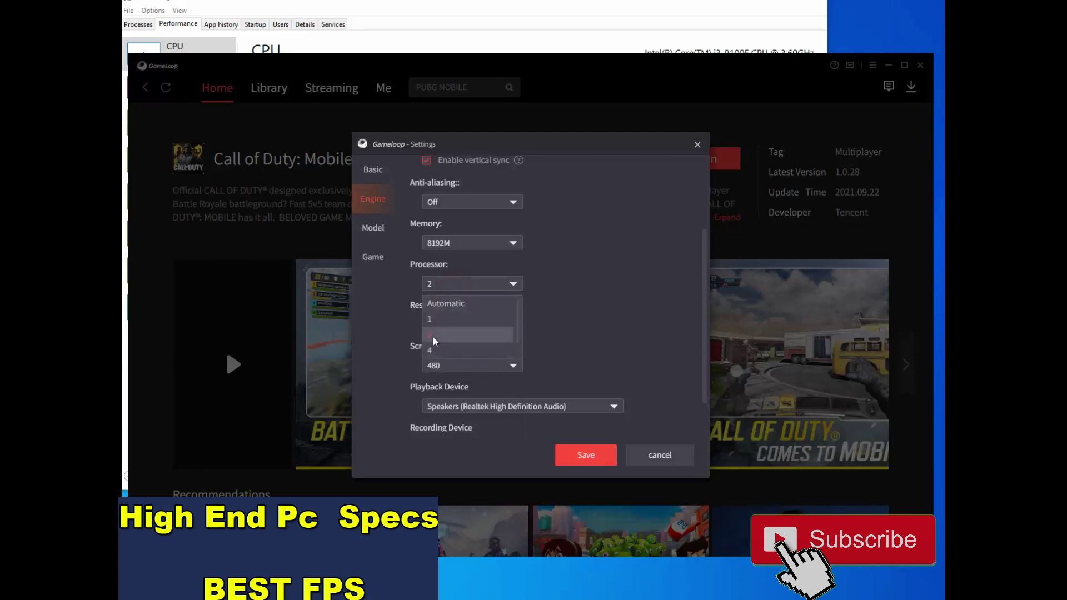
left_click(500, 287)
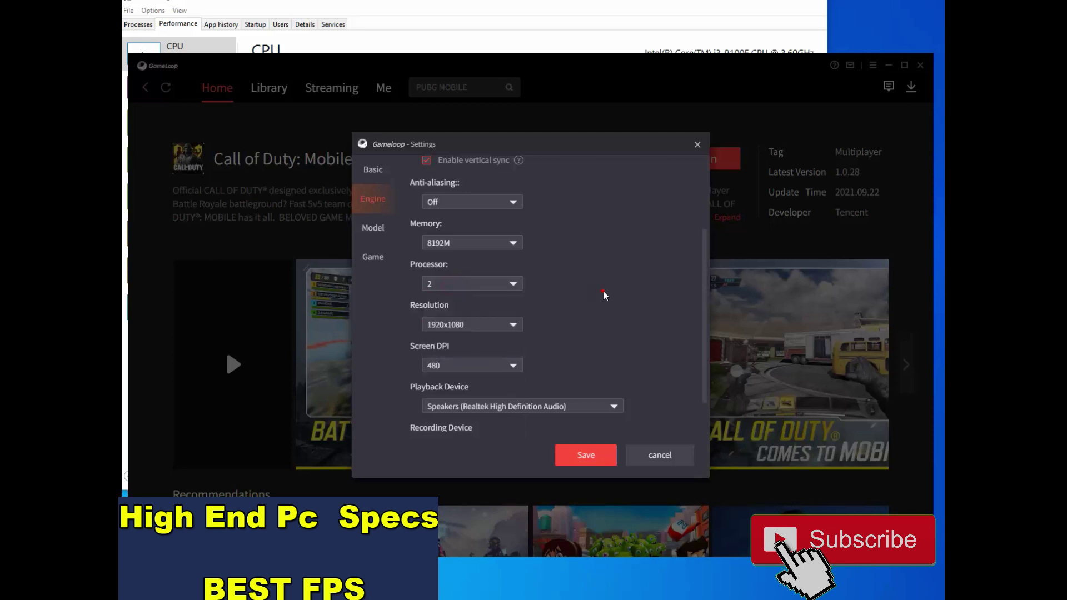
left_click(517, 284)
left_click(522, 284)
left_click(513, 284)
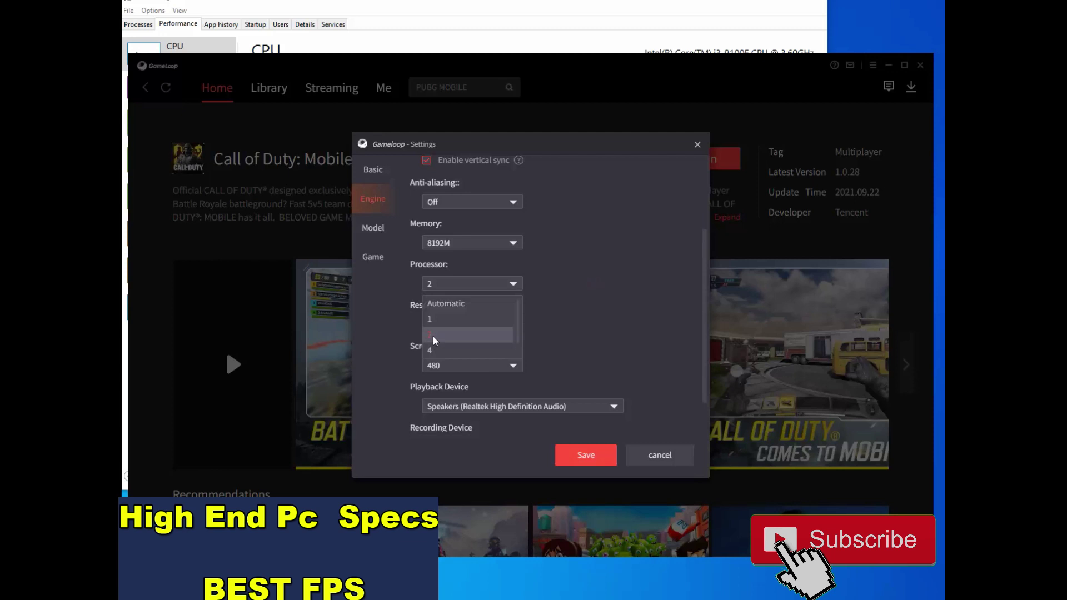
left_click(435, 336)
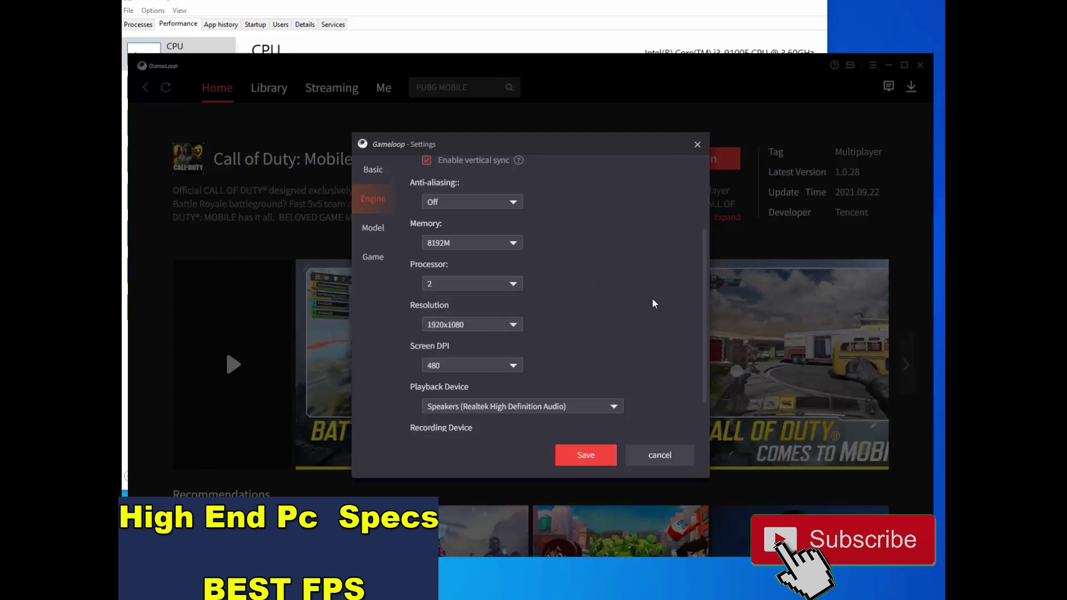
Examine the anti-aliasing, resolution and screen DPI options in the Engine settings
left_click(513, 202)
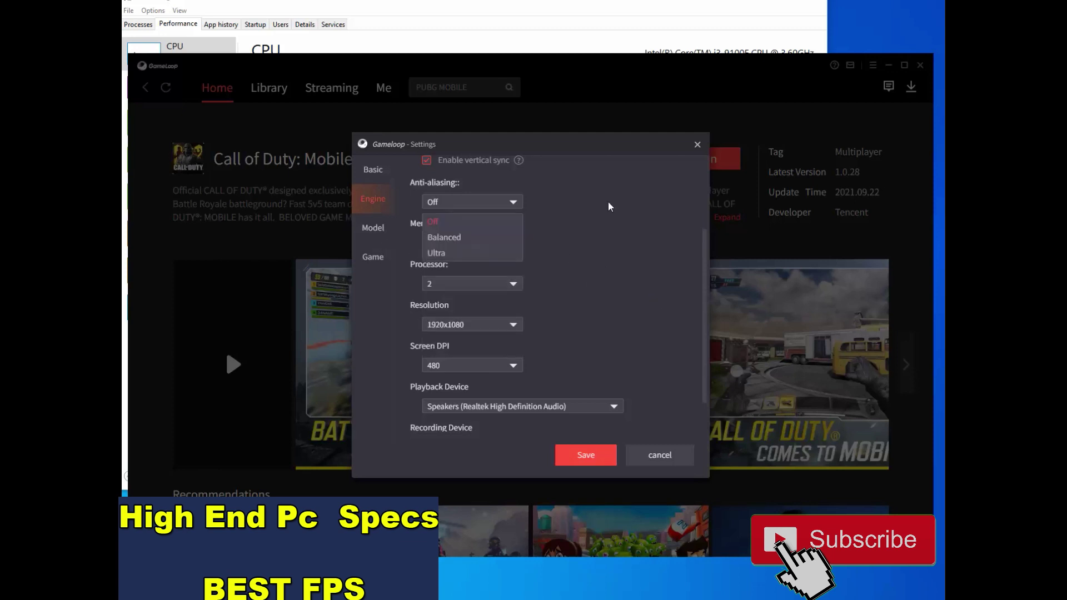
left_click(608, 207)
left_click(483, 327)
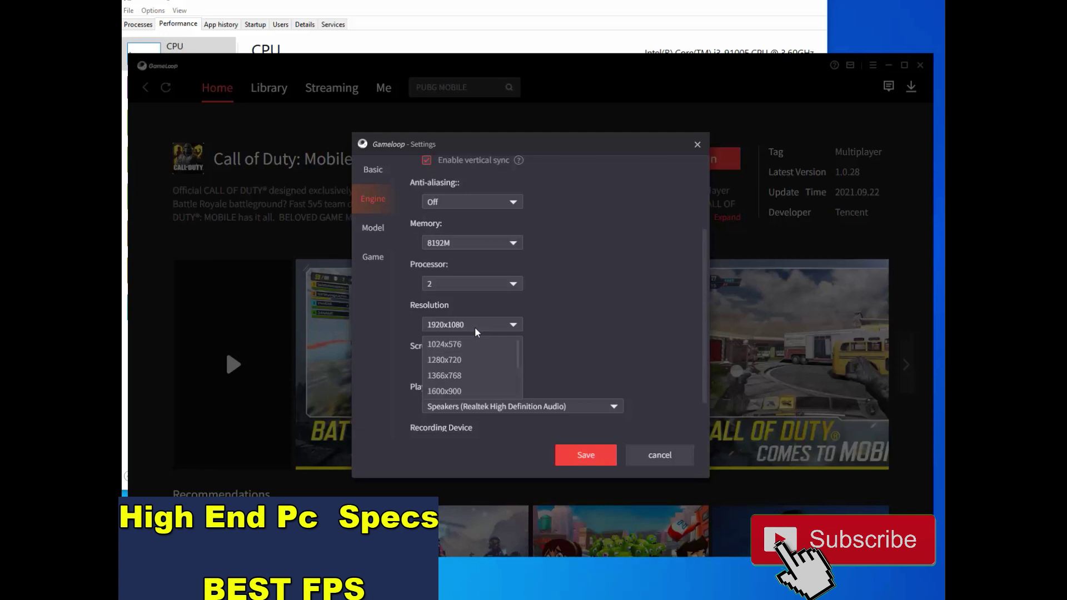
left_click(534, 322)
left_click(500, 327)
left_click(555, 367)
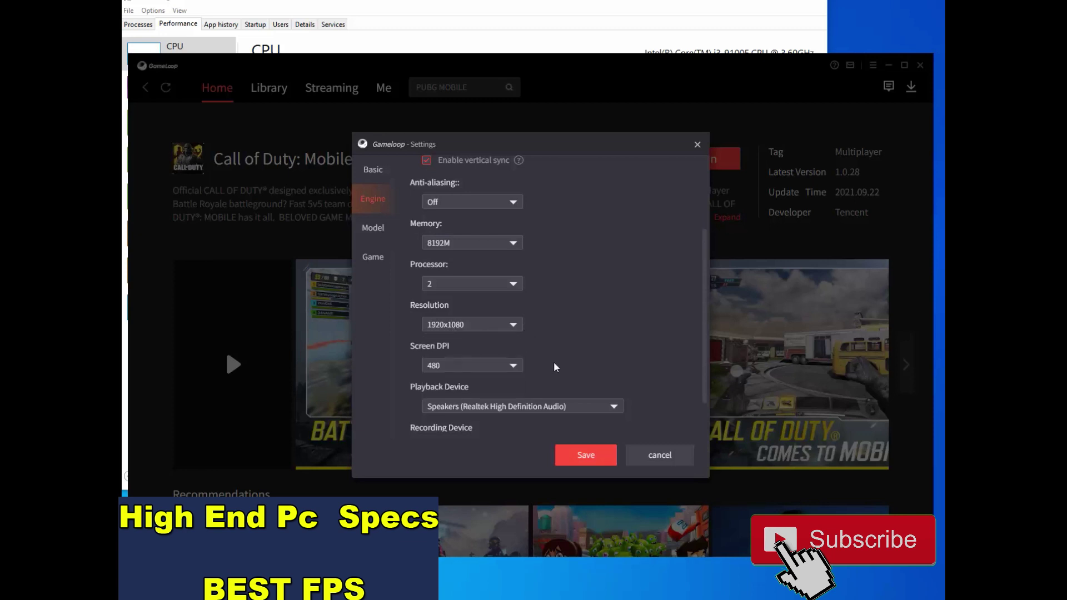
scroll(705, 333, "down", 2)
left_click(450, 331)
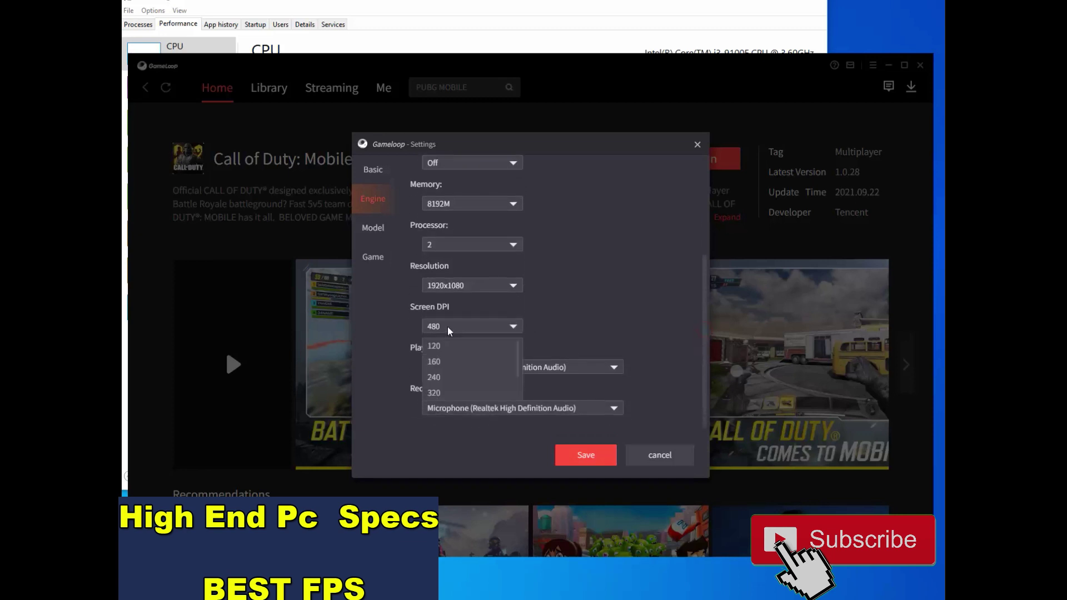
left_click(445, 332)
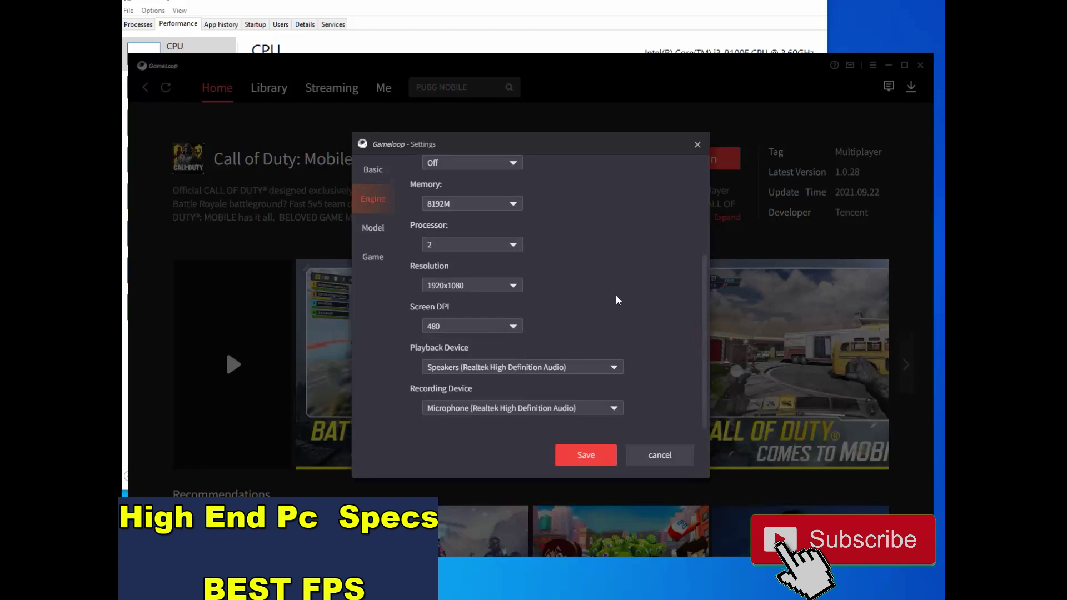
left_click(500, 263)
Examine the device types offered for the custom mobile phone model
left_click(373, 230)
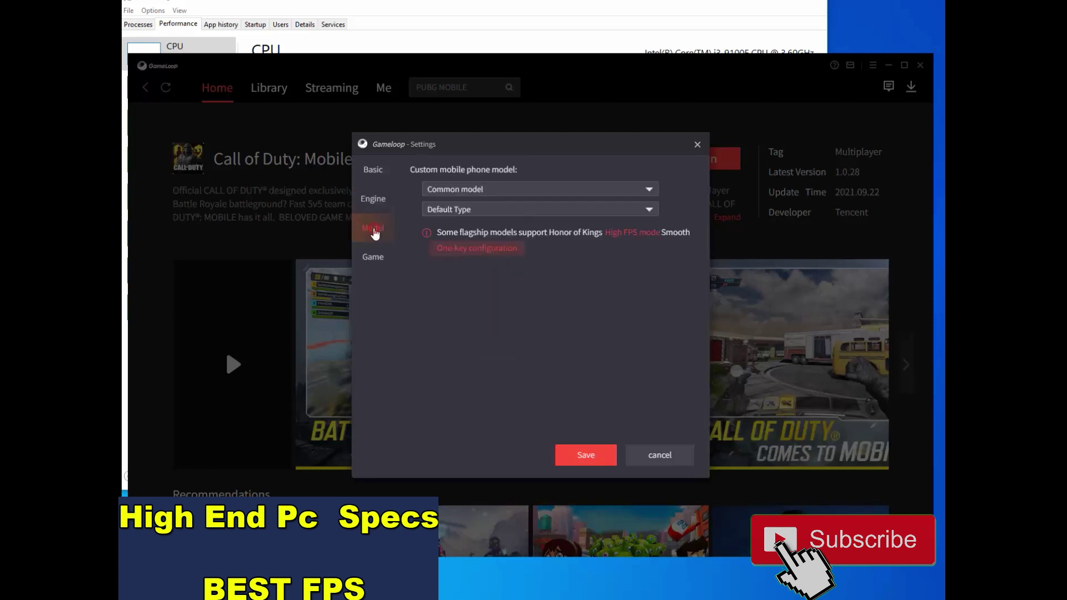
left_click(449, 216)
left_click(450, 223)
left_click(451, 207)
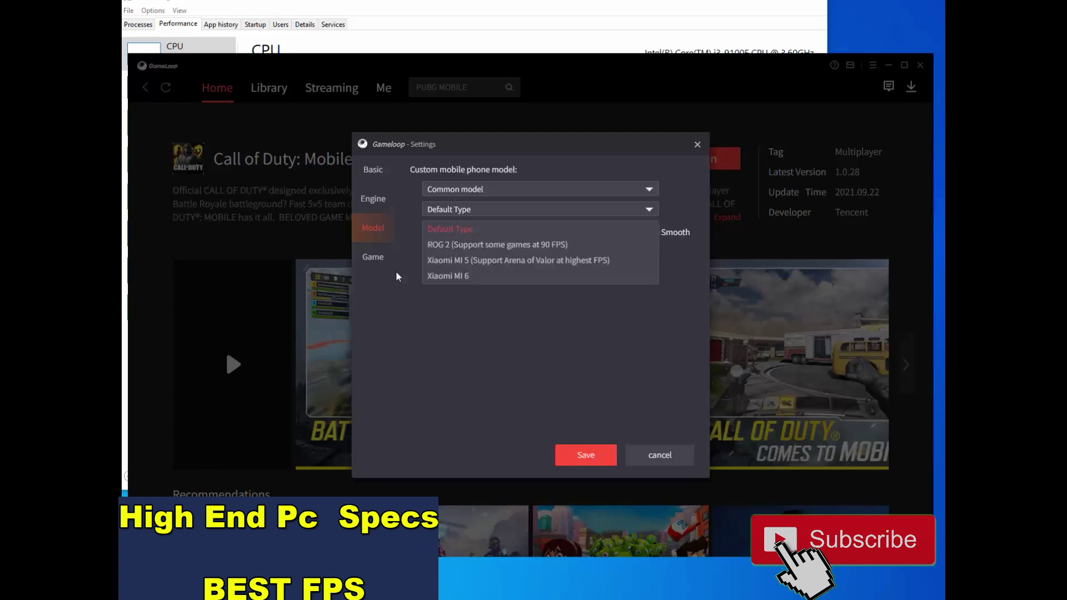
left_click(390, 276)
Examine the game definition and graphics quality settings for Call Of Duty:Mobile
left_click(377, 262)
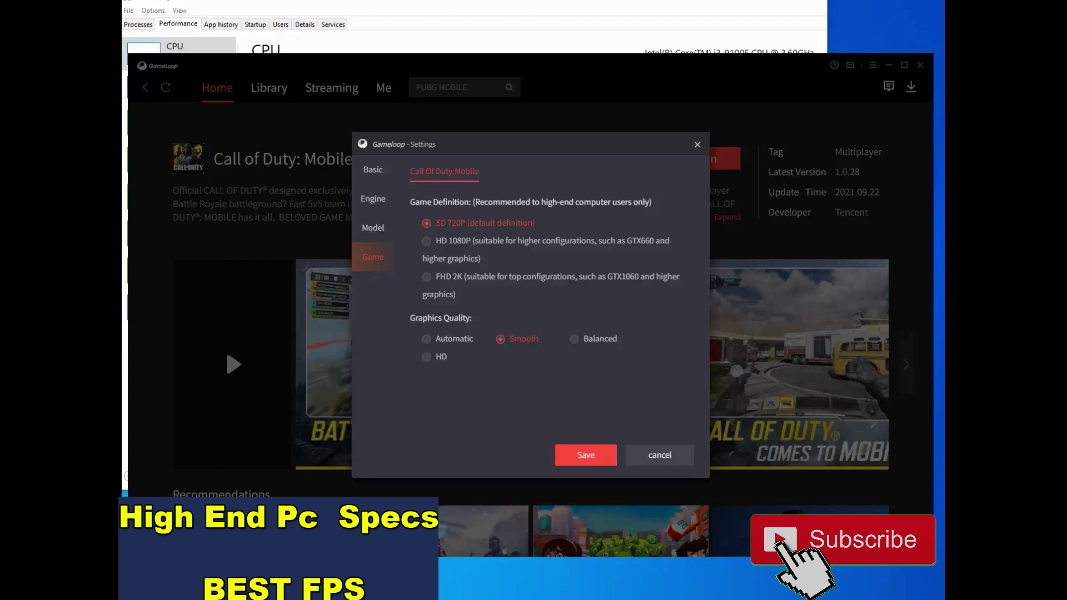
left_click_drag(550, 210, 433, 218)
left_click_drag(505, 200, 467, 226)
key("ctrl+z")
left_click_drag(547, 325, 487, 360)
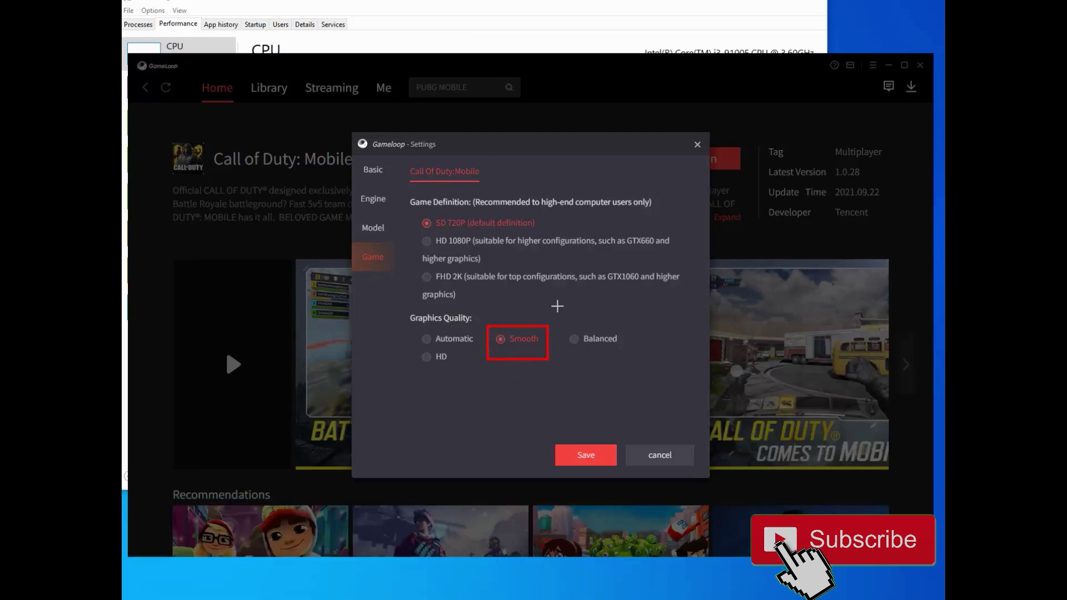
key("e")
mouse_move(620, 435)
left_mouse_down()
mouse_move(530, 476)
mouse_move(540, 476)
left_mouse_up()
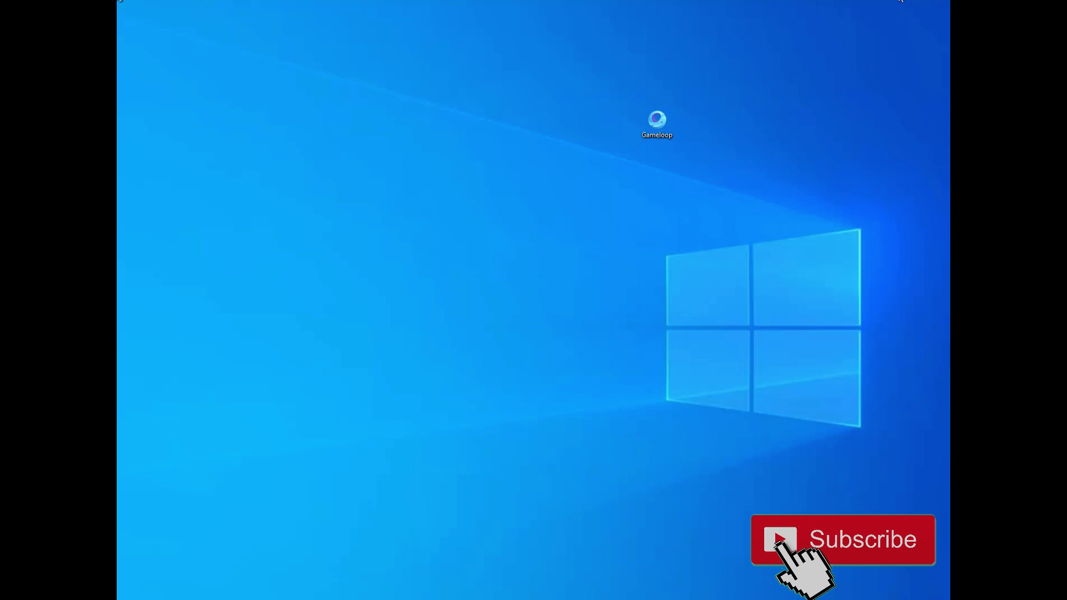
Open the file location of the Gameloop desktop shortcut and go to the ui folder inside TxGameAssistant
right_click(665, 129)
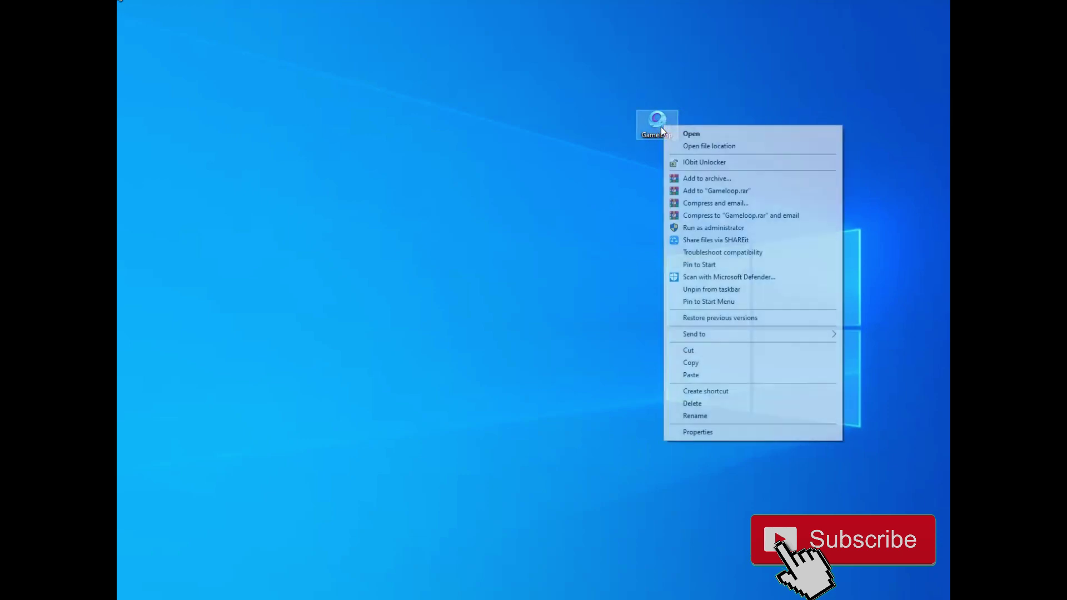
left_click(709, 146)
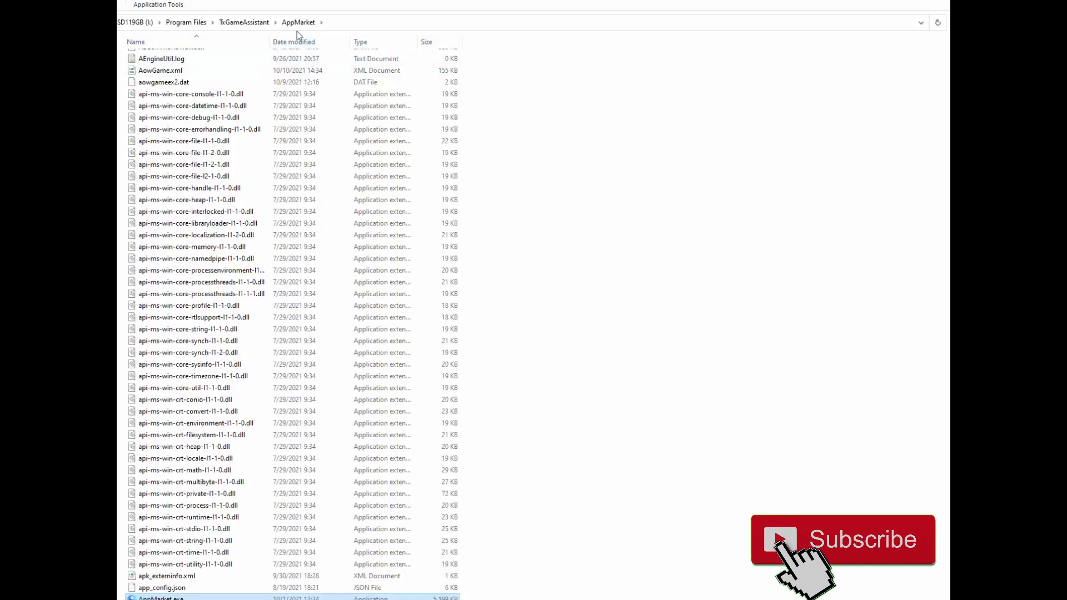
left_click(242, 26)
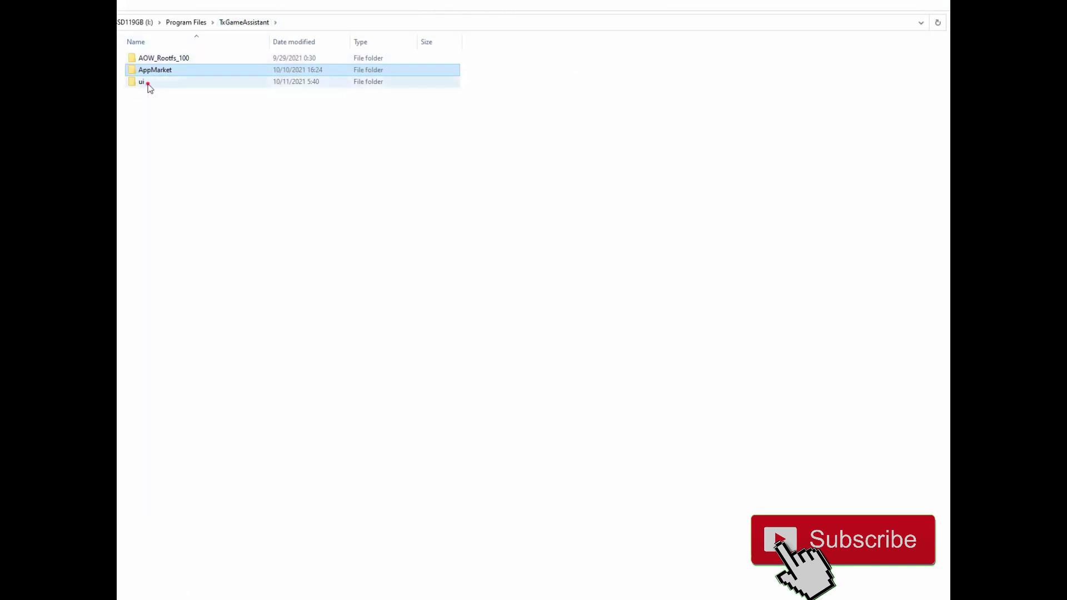
left_click(142, 82)
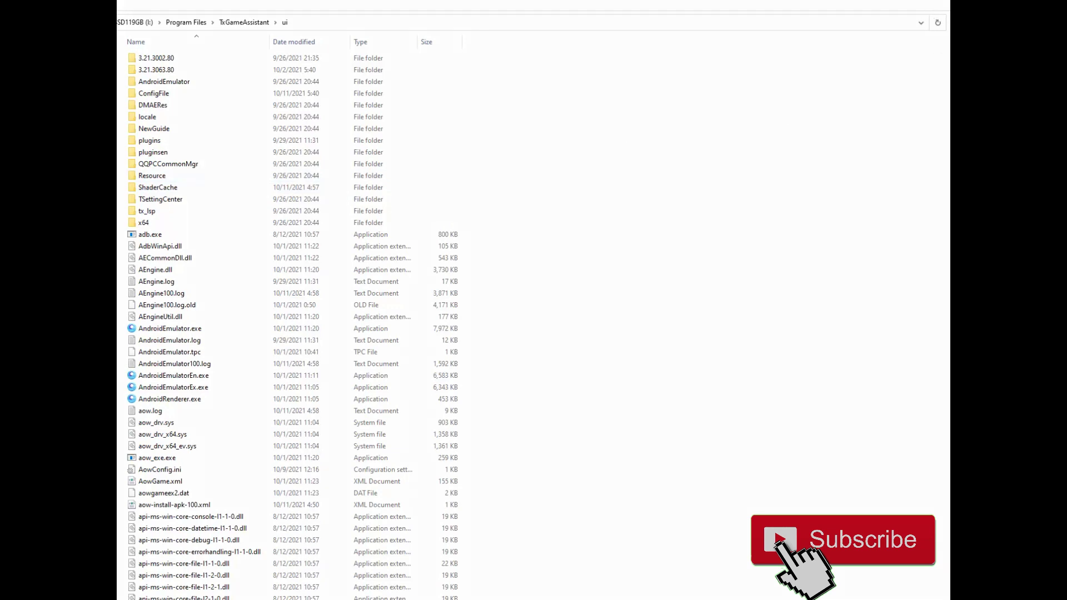
left_click_drag(193, 179, 126, 195)
left_click_drag(247, 164, 195, 185)
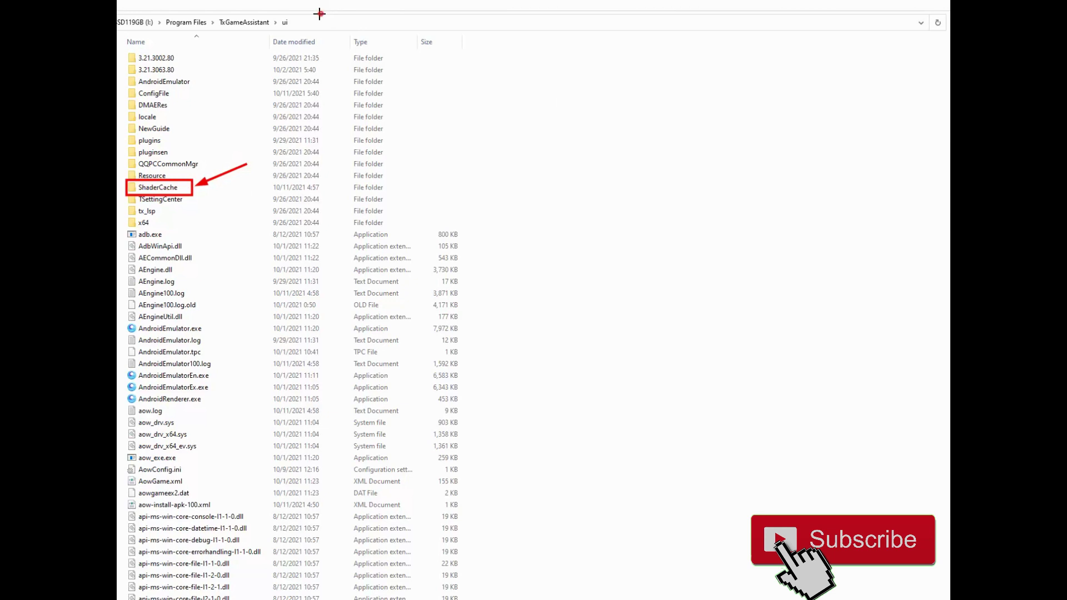
mouse_move(321, 13)
left_mouse_down()
mouse_move(145, 35)
mouse_move(155, 32)
left_mouse_up()
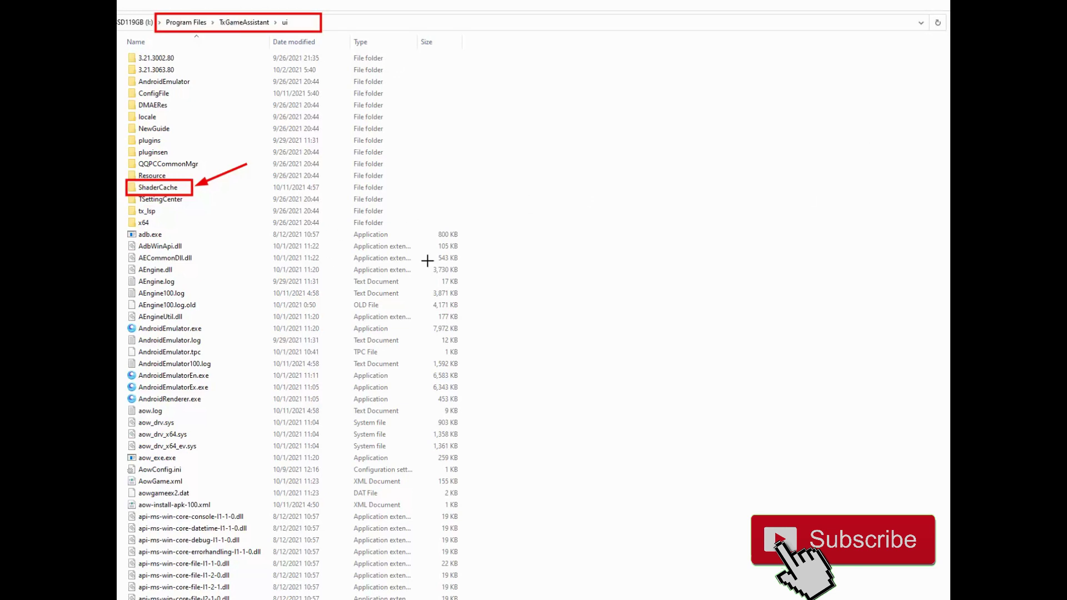
key("e")
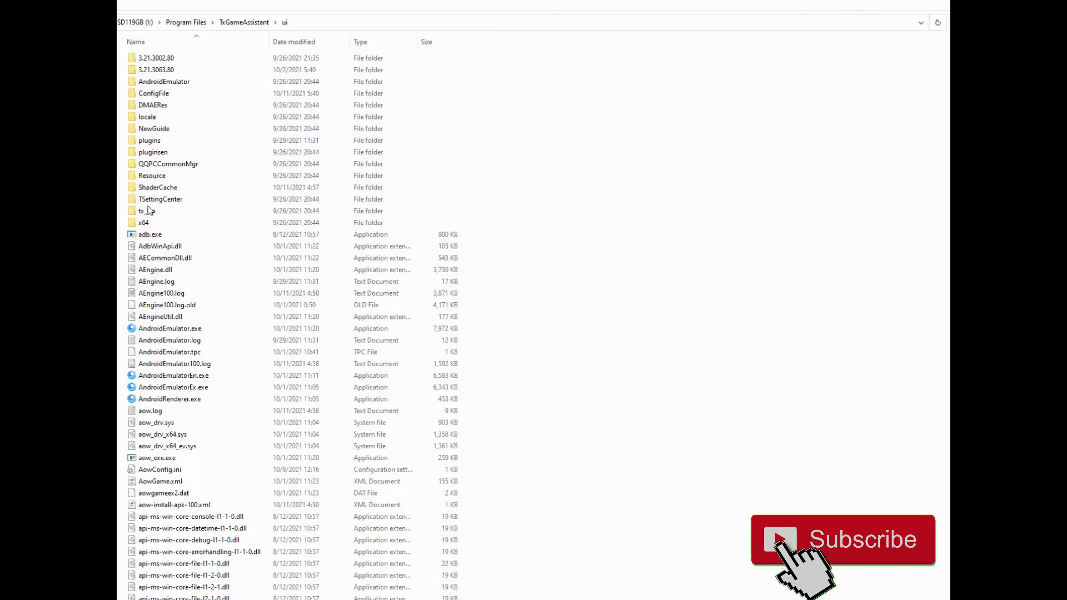
Permanently delete all files in the ShaderCache folder
double_click(161, 189)
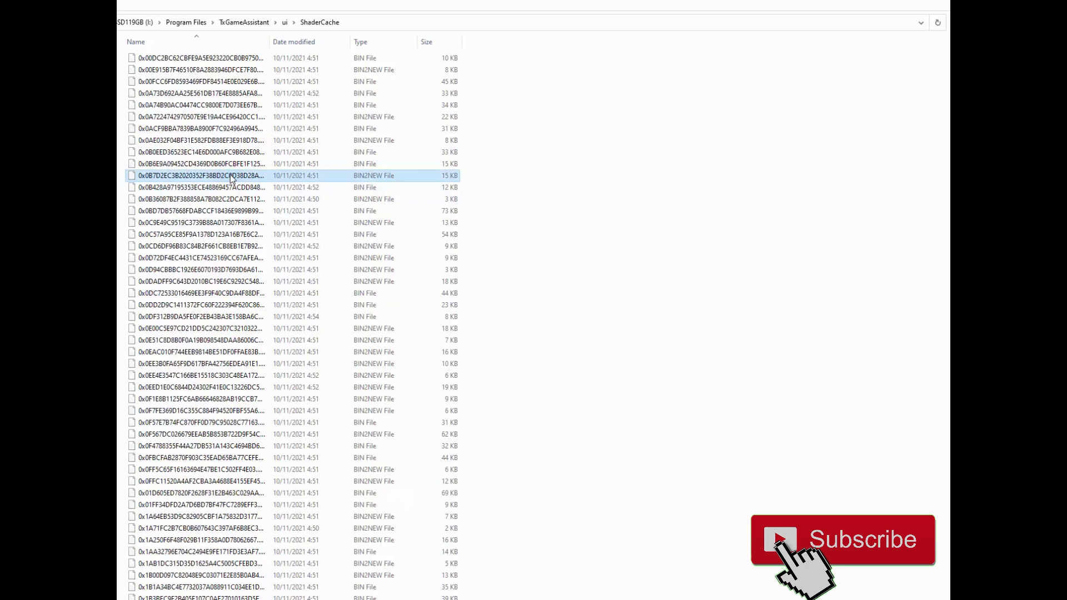
key("ctrl+a")
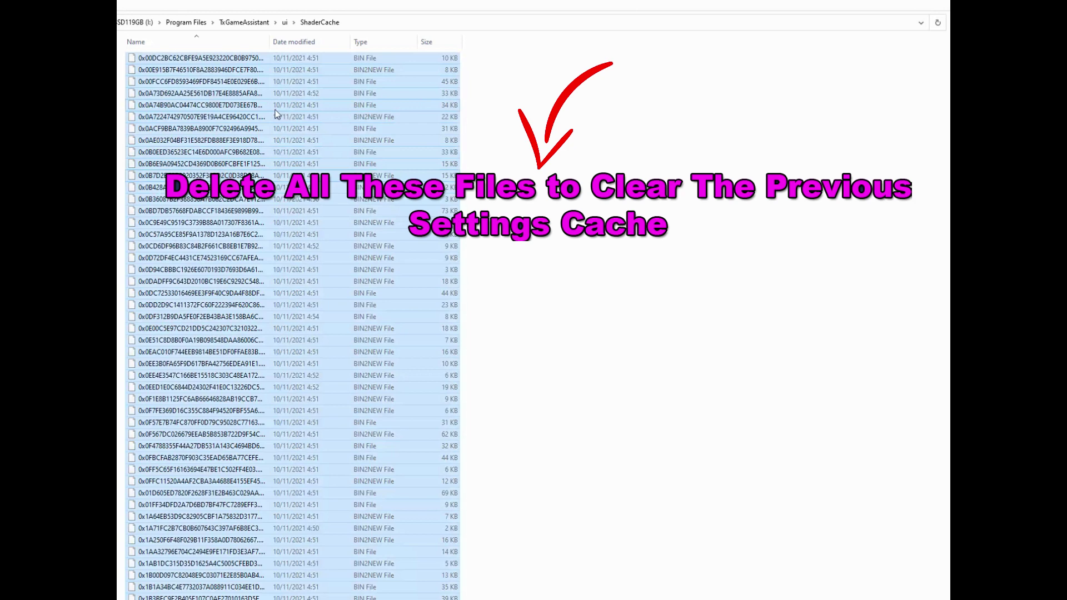
key("shift+Delete")
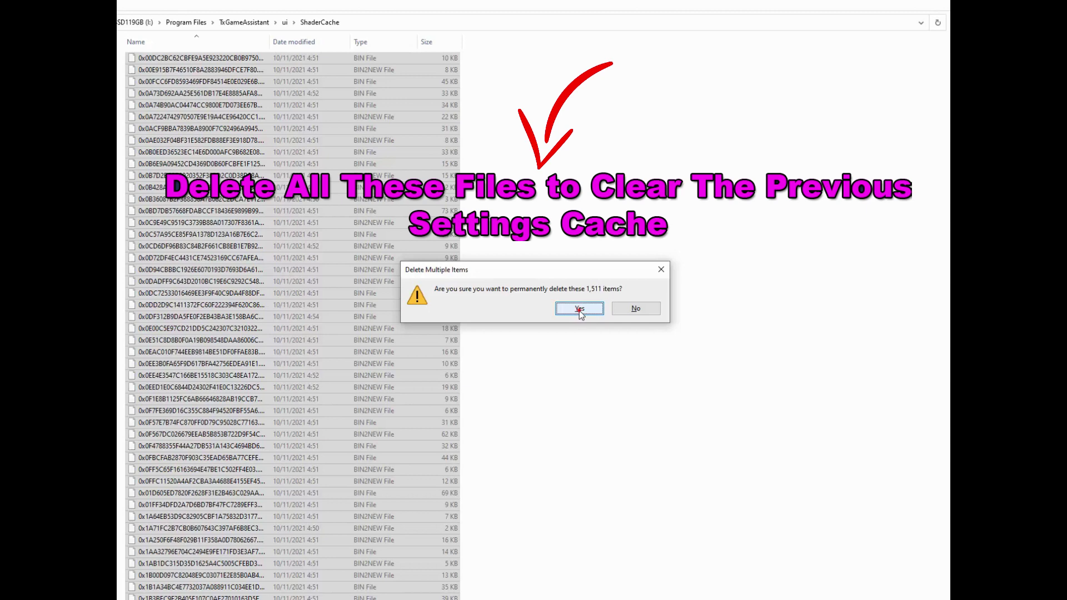
left_click(579, 310)
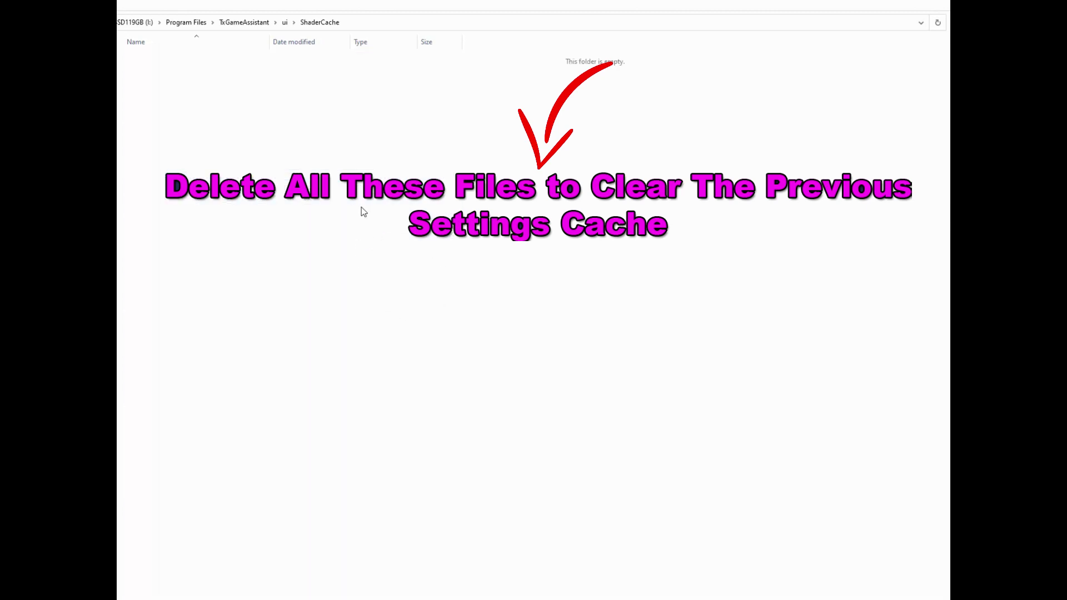